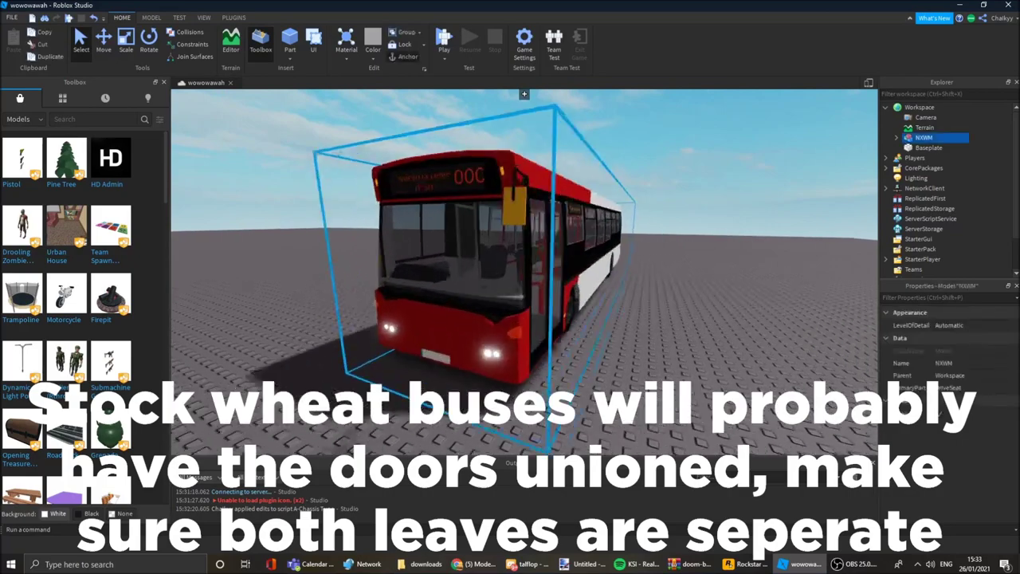
Step: Move the bus's DoorClosed union out beside the body and separate it into its component parts
alt+click(468, 373)
right_drag(468, 373, 483, 351)
click(151, 18)
drag(553, 287, 603, 332)
right_drag(557, 302, 510, 208)
click(513, 196)
alt+click(515, 183)
click(489, 40)
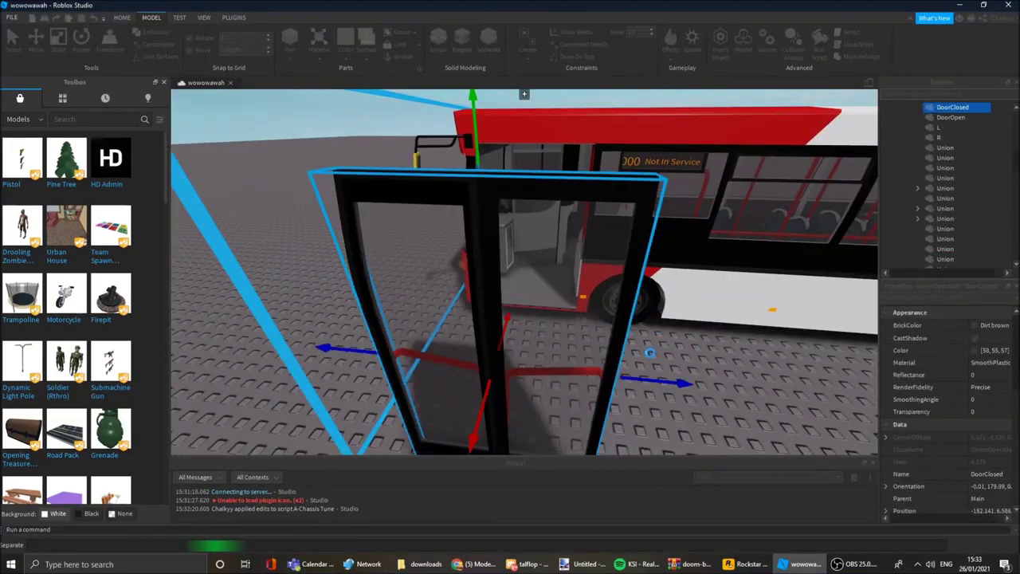
click(650, 351)
Step: Delete an unneeded piece from the separated front door
scroll(605, 362, down, 3)
alt+click(539, 383)
click(633, 311)
right_drag(633, 311, 539, 284)
alt+click(472, 259)
right_drag(543, 211, 465, 236)
alt+click(465, 237)
alt+click(601, 359)
key(Delete)
Step: Shift the right door leaf's glass pane slightly sideways along the door
right_drag(601, 359, 557, 239)
alt+click(565, 239)
mouse_move(634, 244)
mouse_down()
mouse_move(555, 244)
mouse_move(629, 251)
mouse_up()
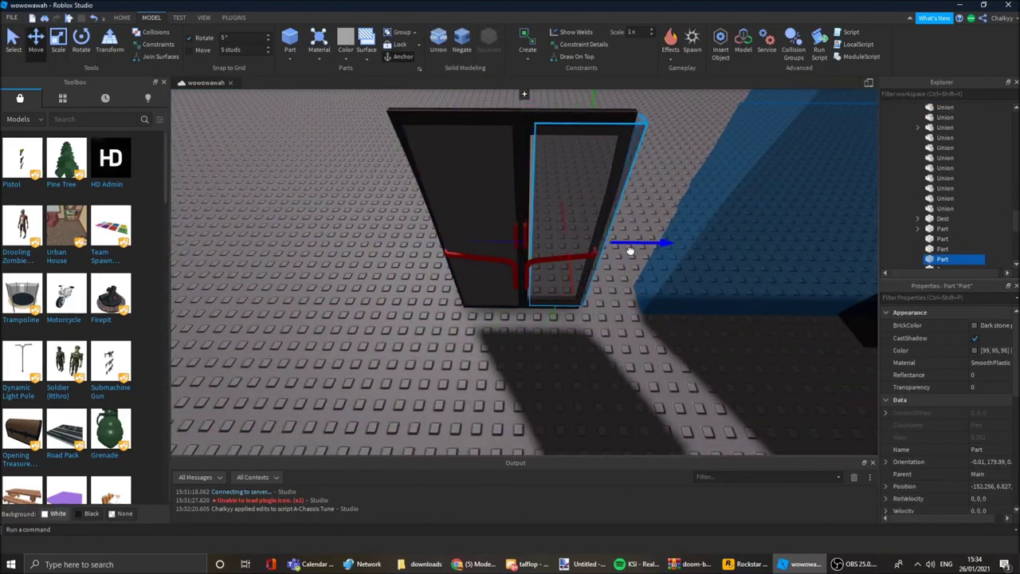
Step: Duplicate the large translucent block beside the door and union it with the right leaf's glass pane
right_drag(630, 251, 587, 244)
click(587, 243)
shift+click(339, 264)
key(ctrl+d)
right_drag(339, 264, 499, 260)
shift+click(499, 260)
key(ctrl+shift+g)
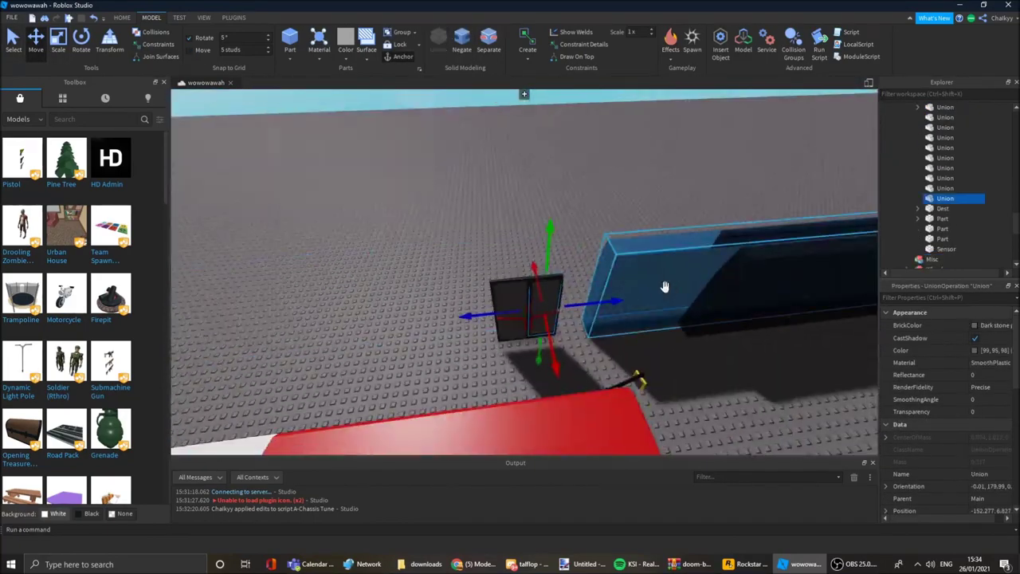
Step: Union the remaining large translucent block with the left leaf's glass pane
click(670, 290)
shift+click(494, 308)
right_drag(494, 307, 526, 327)
shift+click(542, 318)
click(440, 49)
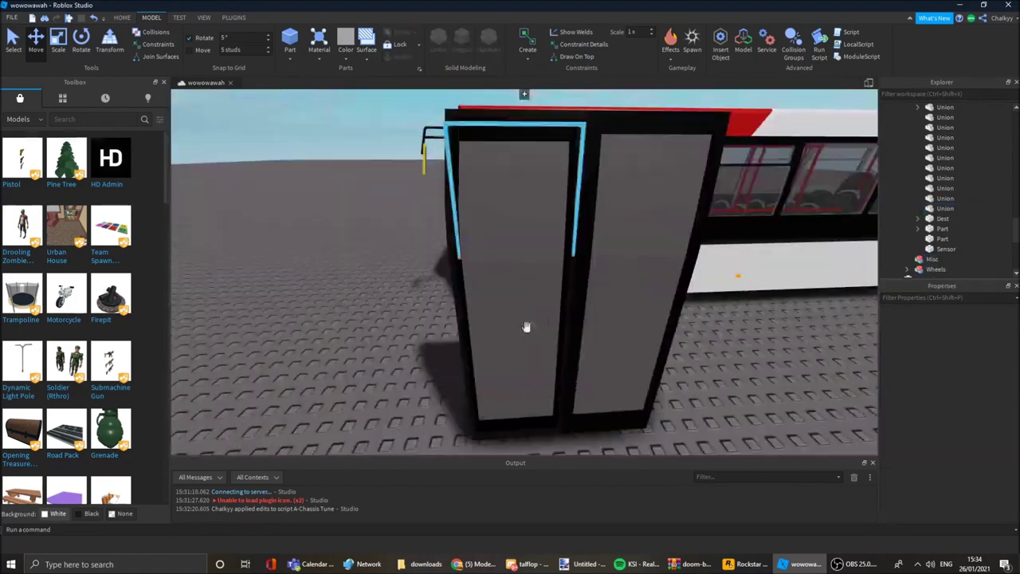
Step: Set the transparency of both door glass panes to 0.5
alt+click(526, 327)
alt+shift+click(583, 279)
click(988, 412)
drag(1001, 414, 1006, 415)
Step: Group the frame and glass unions of both door leaves into one model
alt+click(601, 383)
alt+shift+click(594, 303)
alt+shift+click(518, 302)
alt+shift+click(518, 384)
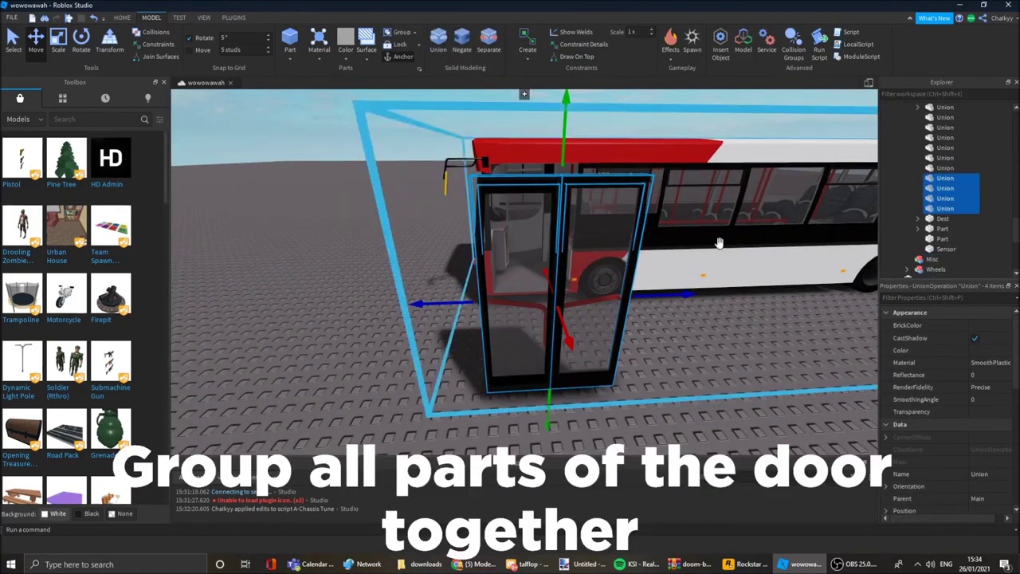
key(ctrl+g)
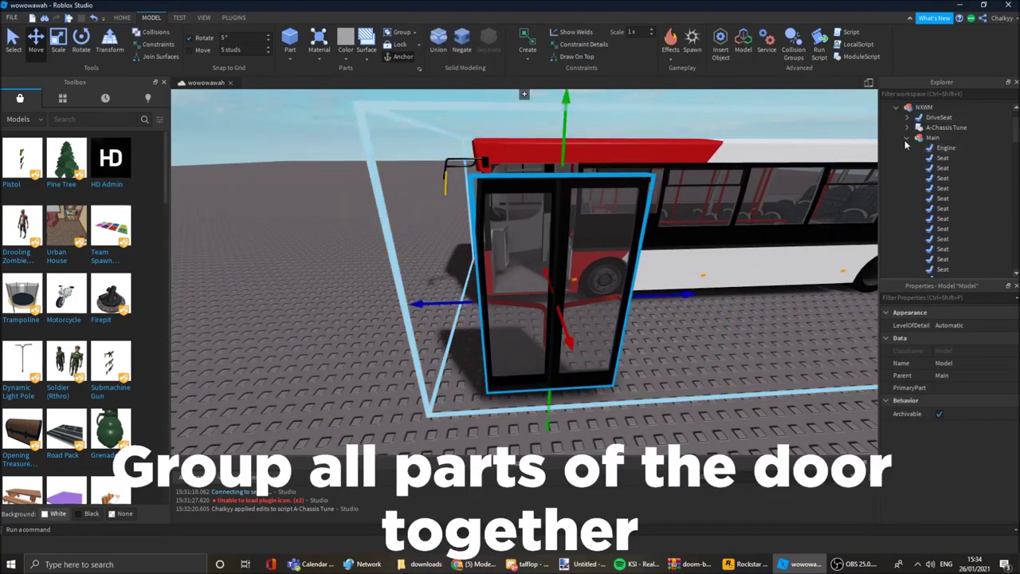
Step: Set the grouped door model's parent to the bus's Misc group
click(906, 139)
click(955, 374)
click(941, 148)
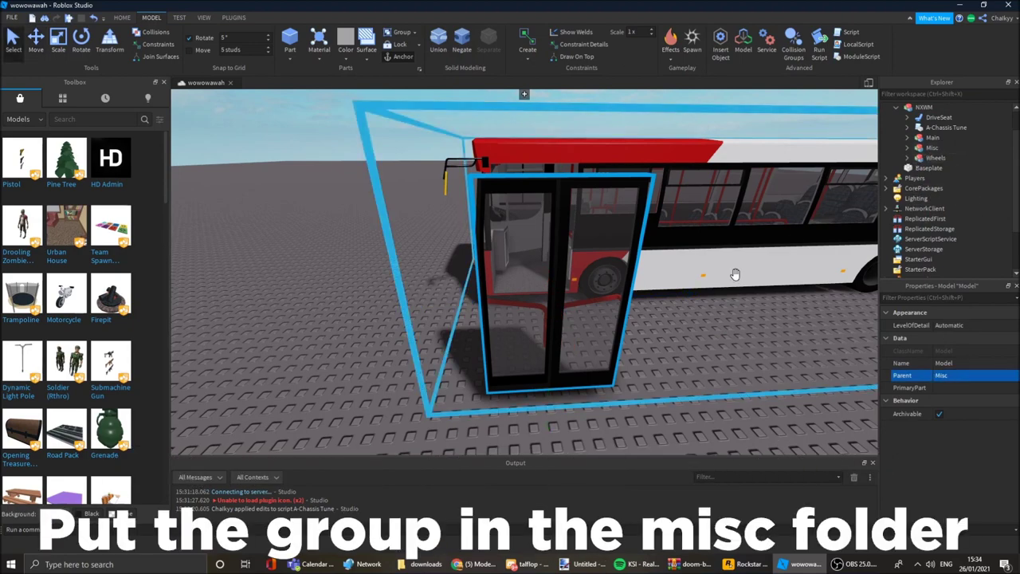
Step: Delete all the sounds and scripts inside the NXWM bus's DriveSeat
right_drag(735, 274, 666, 396)
click(666, 396)
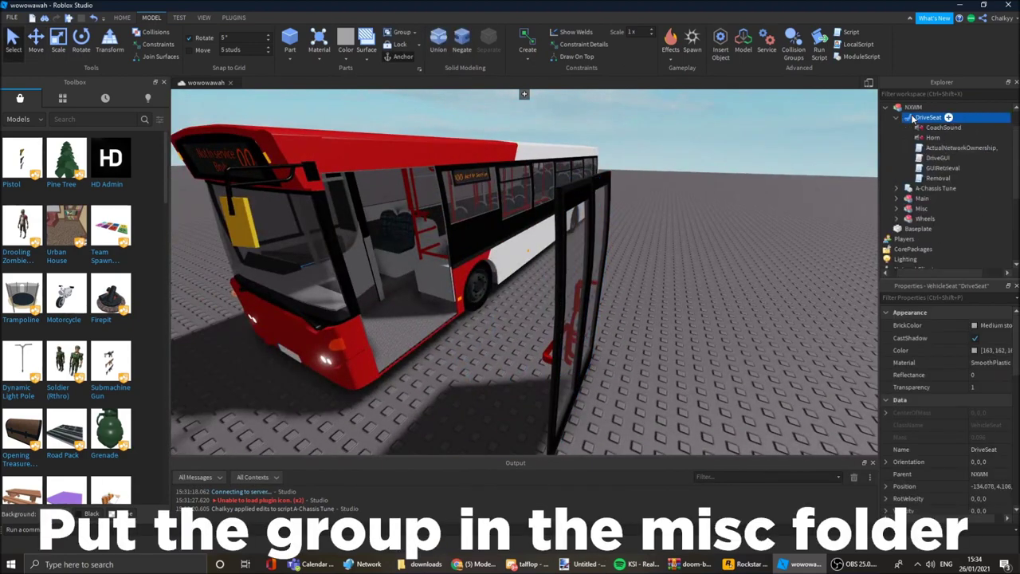
right_click(913, 118)
click(926, 222)
key(Delete)
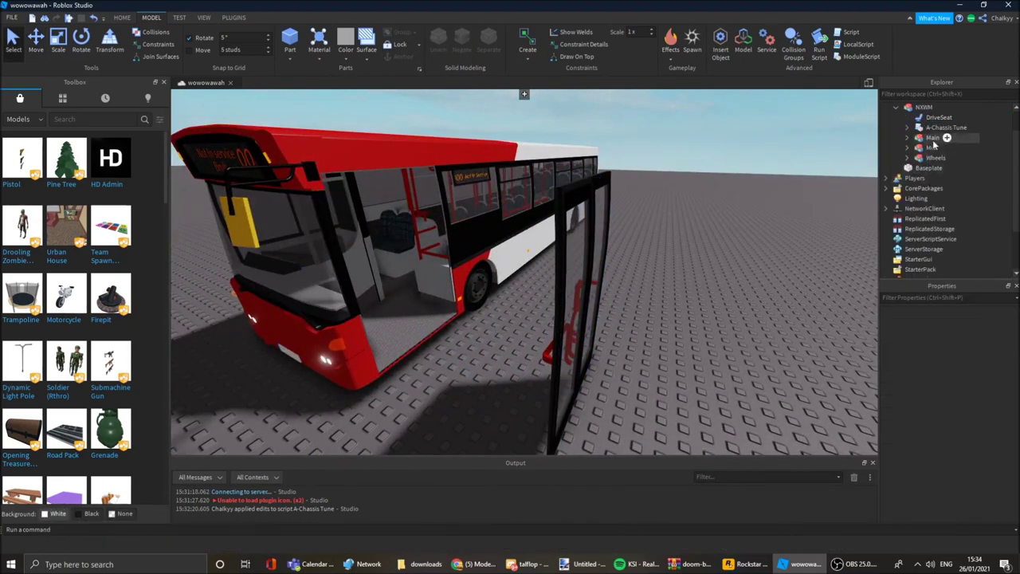
Step: Move the grouped door model back into the bus's front doorway
right_drag(726, 306, 620, 288)
alt+click(626, 282)
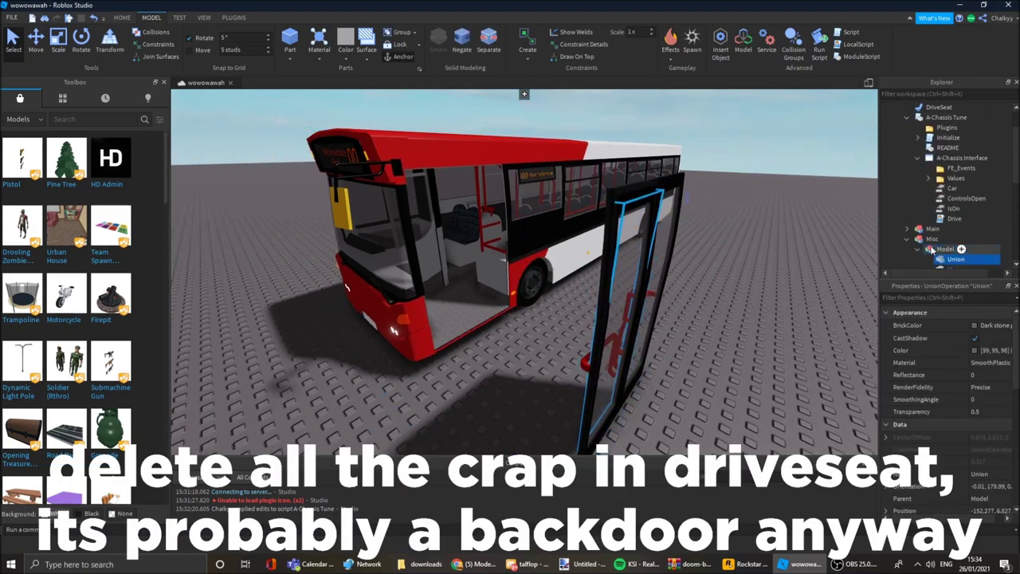
click(934, 249)
right_drag(691, 299, 743, 281)
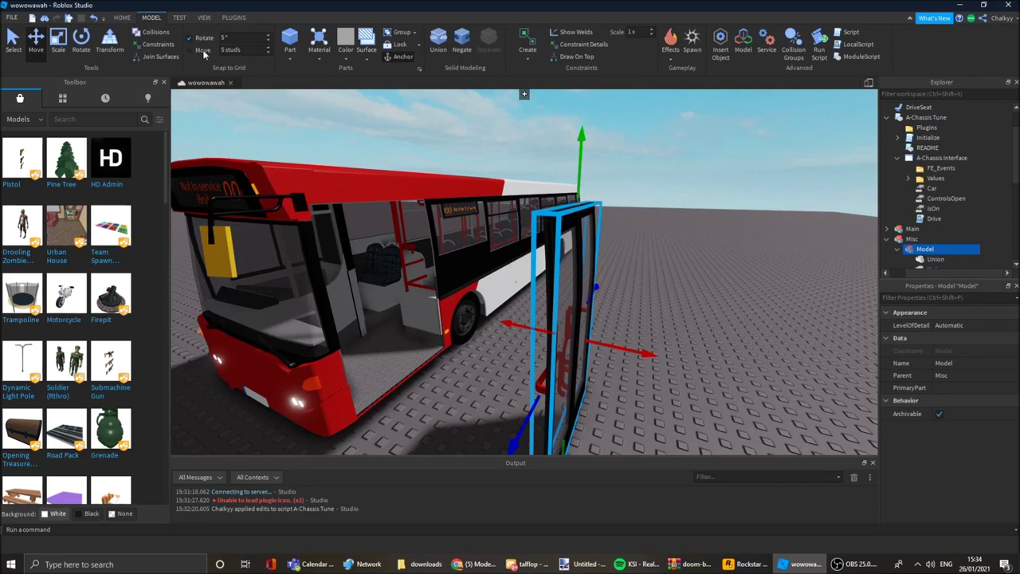
drag(647, 353, 457, 309)
click(531, 338)
key(d)
right_drag(531, 337, 561, 359)
click(488, 568)
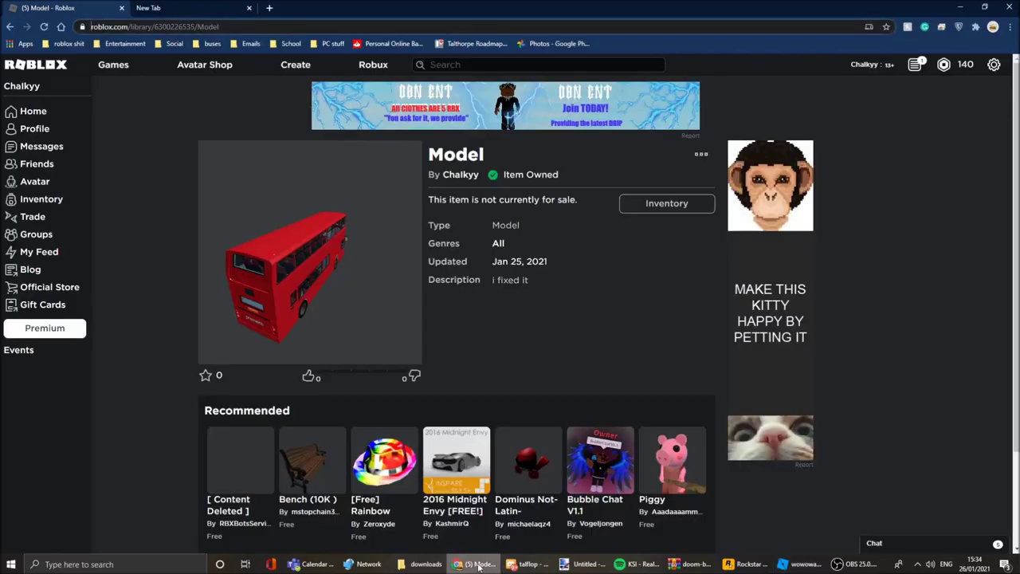
click(480, 565)
key(d)
right_drag(494, 359, 470, 357)
click(531, 563)
right_drag(672, 346, 649, 344)
key(w)
key(s)
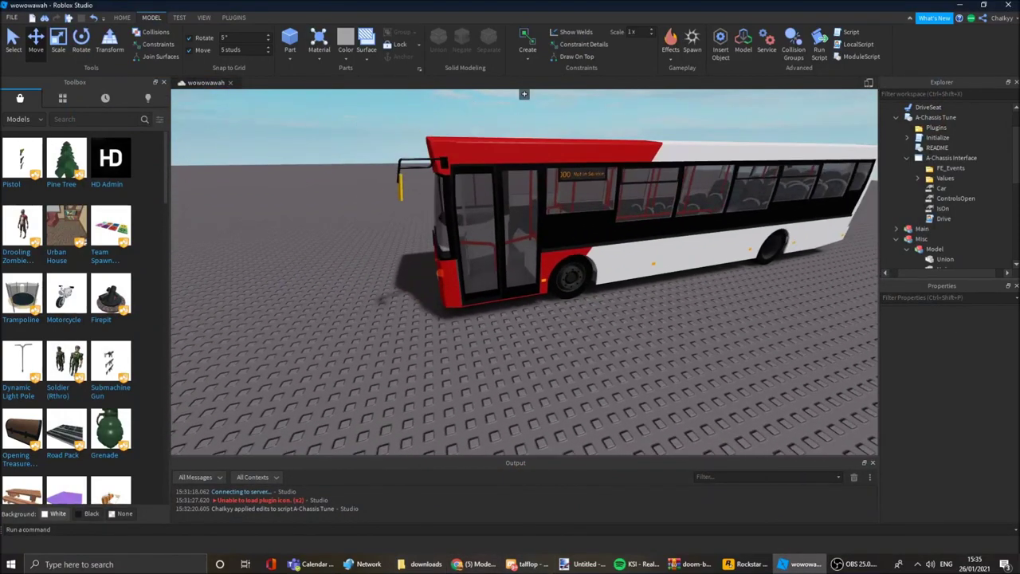
Step: Insert the red double-decker bus named Model from My Models next to the single-decker
right_drag(449, 312, 434, 309)
key(s)
click(63, 100)
right_drag(297, 199, 308, 291)
key(a)
key(w)
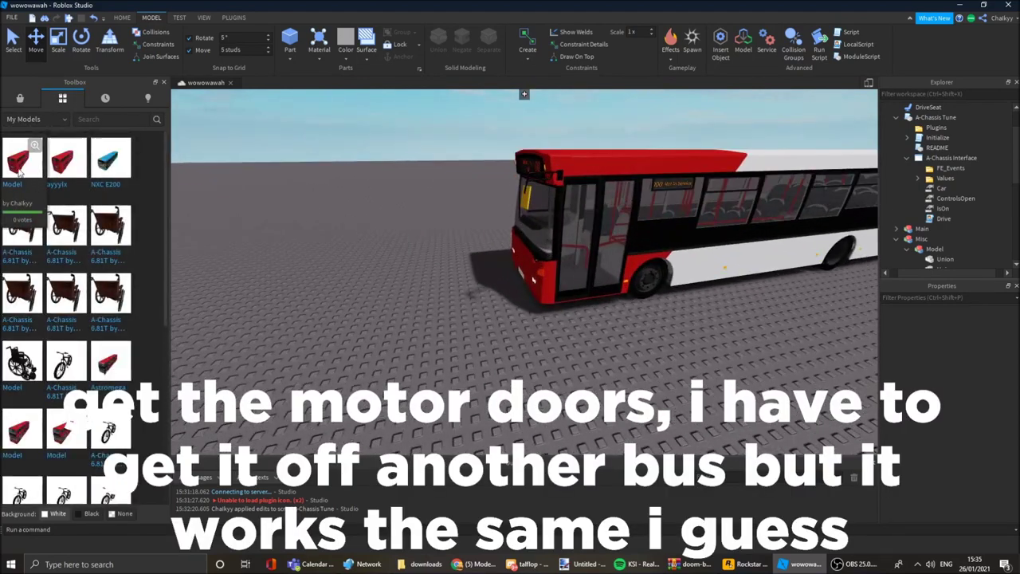
drag(170, 191, 417, 317)
right_drag(417, 317, 404, 312)
click(405, 313)
click(60, 120)
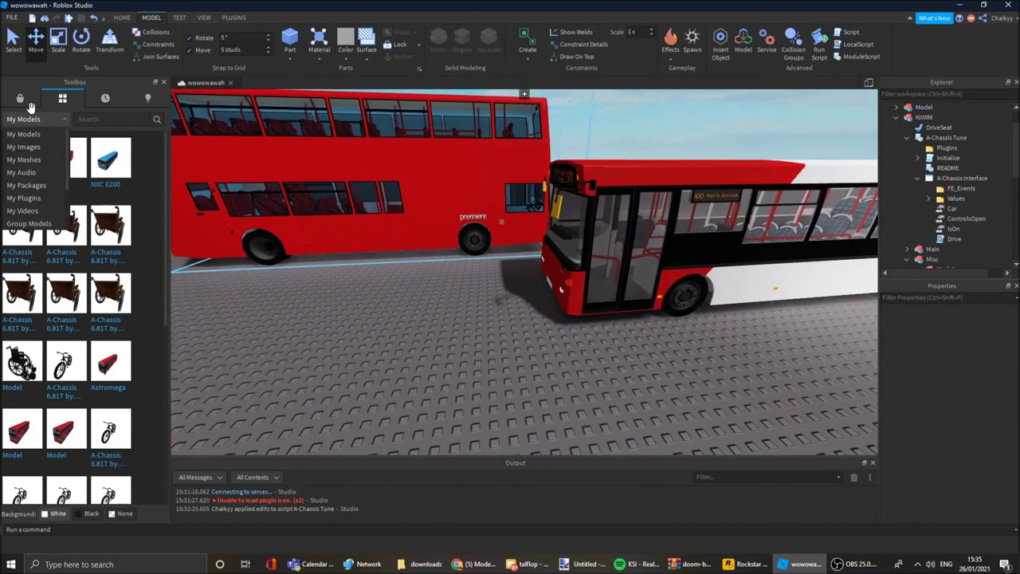
Step: Copy the Doors group from the double-decker's Misc group and paste it into the workspace
key(w)
right_drag(514, 231, 455, 262)
key(d)
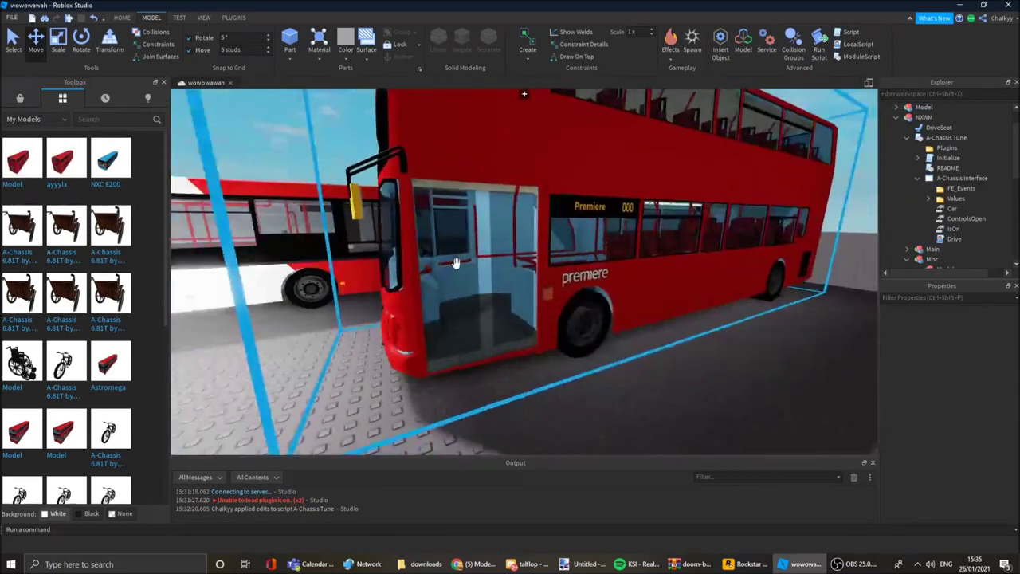
alt+click(421, 298)
key(a)
key(d)
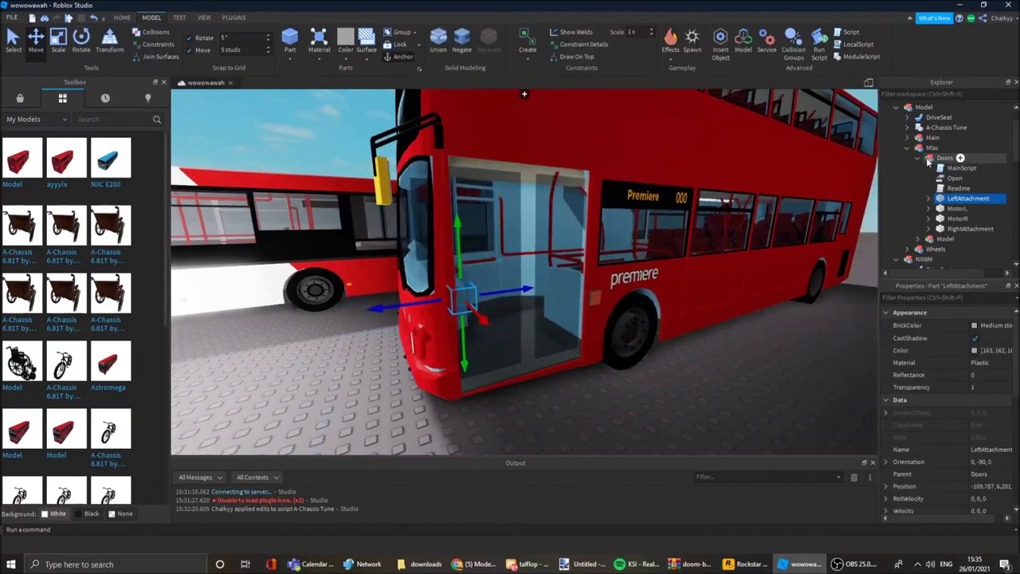
click(944, 158)
click(917, 158)
right_drag(694, 264, 698, 266)
key(ctrl+c)
key(ctrl+v)
Step: Move the pasted Doors group away from the double-decker to the single-decker's entrance side
key(s)
right_drag(608, 271, 607, 276)
key(w)
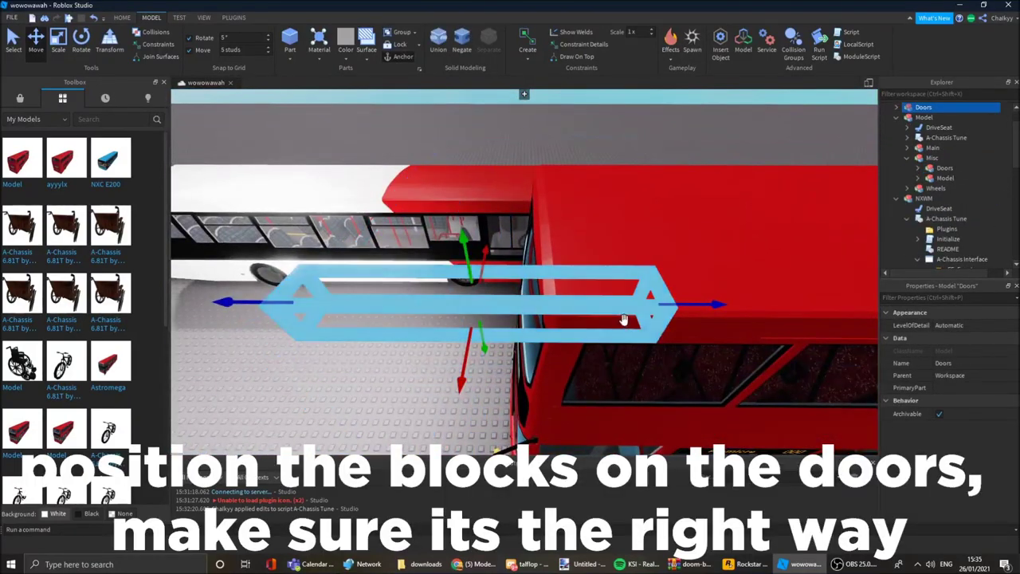
drag(626, 319, 494, 255)
right_drag(496, 253, 494, 255)
drag(494, 255, 500, 256)
right_drag(494, 254, 501, 257)
key(w)
drag(500, 256, 499, 256)
right_drag(500, 256, 499, 256)
key(w)
drag(500, 255, 499, 256)
right_drag(499, 256, 500, 255)
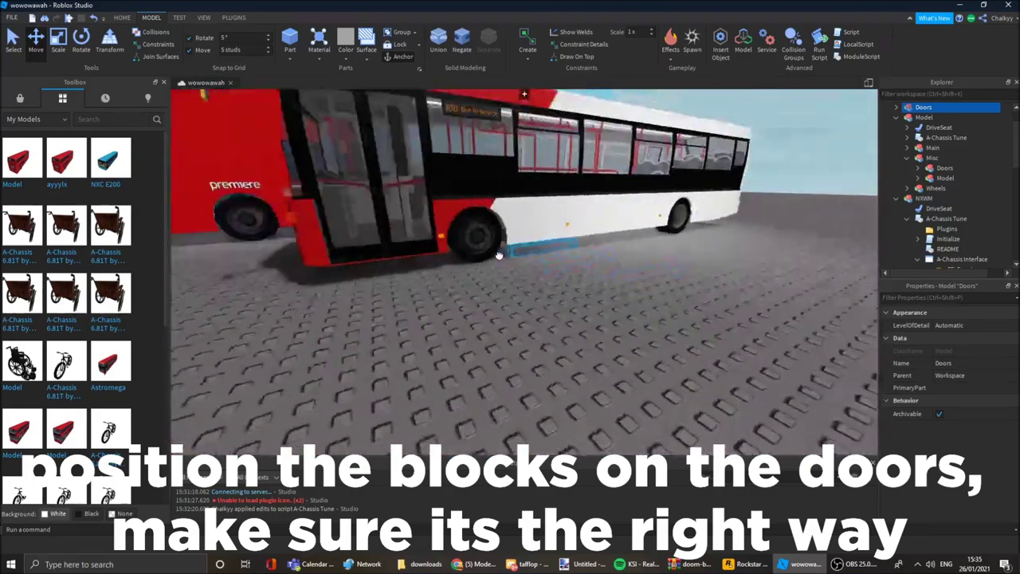
drag(500, 255, 499, 256)
right_drag(499, 256, 500, 256)
Step: Align the Doors group's blocks across the two front door leaves of the single-decker
drag(499, 256, 467, 251)
key(w)
right_drag(467, 250, 476, 220)
key(s)
drag(539, 209, 541, 248)
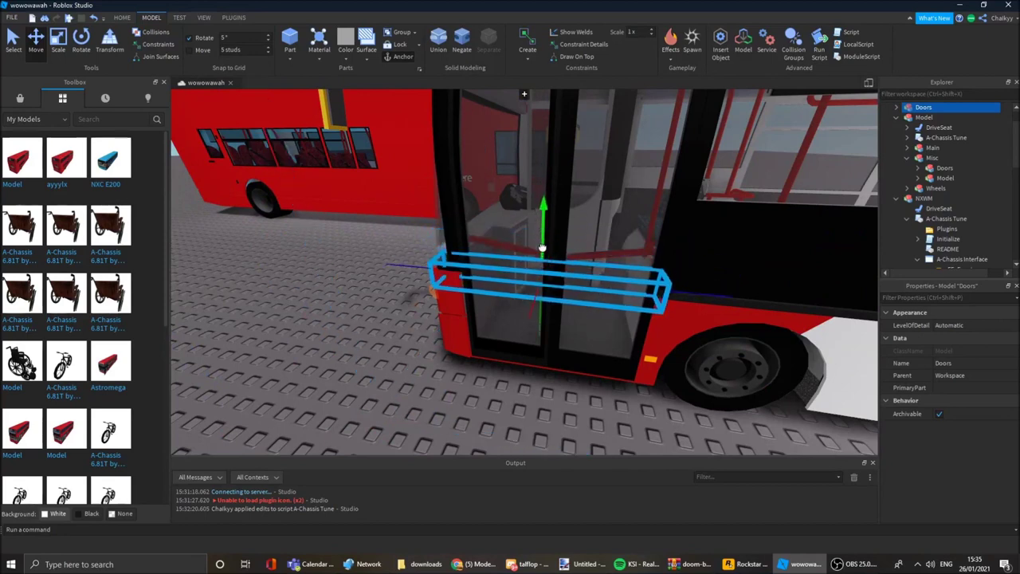
drag(688, 304, 705, 299)
Step: Set the Doors group's parent to the NXWM bus's Misc group
ctrl+click(857, 160)
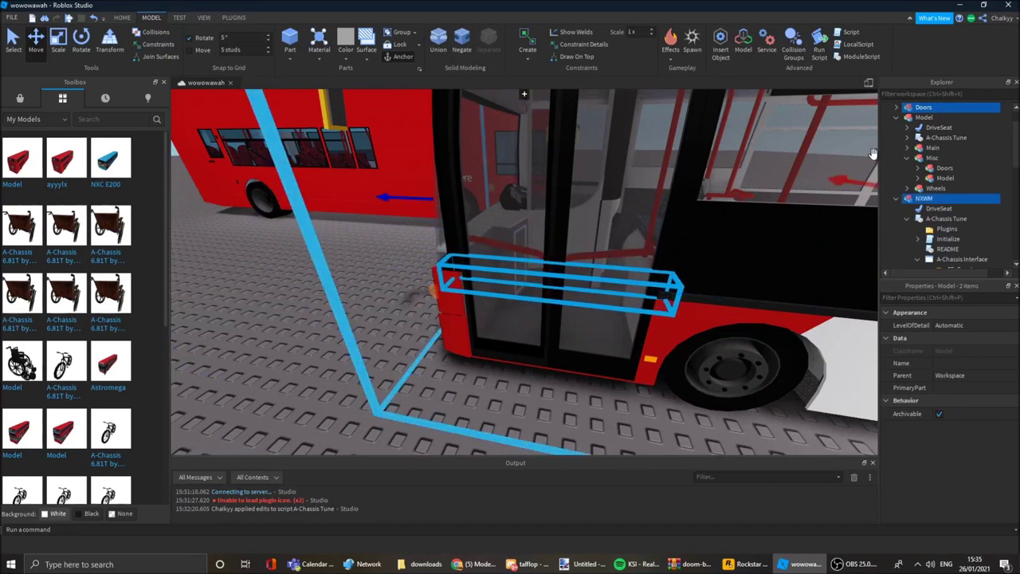
click(947, 375)
click(934, 237)
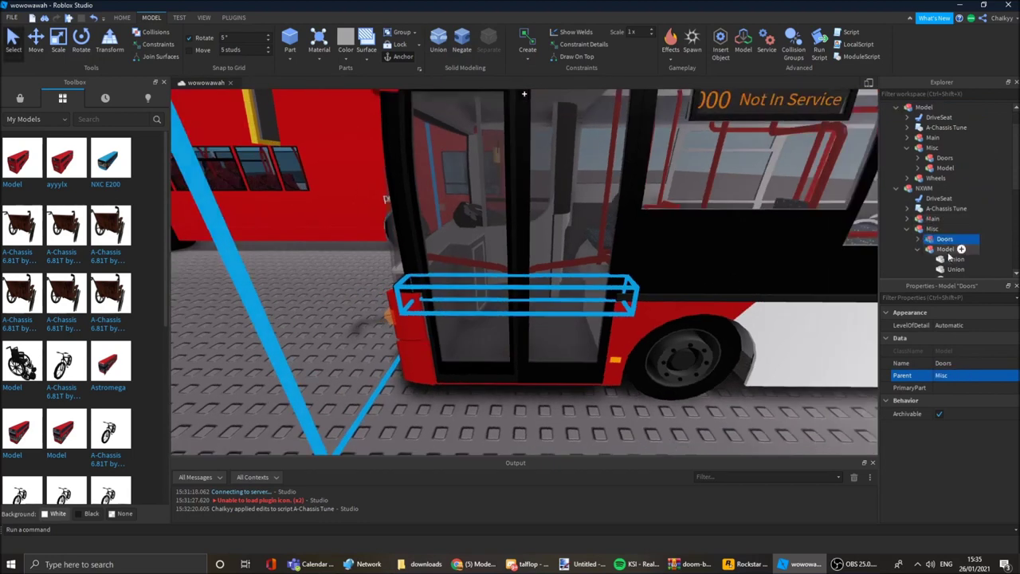
scroll(936, 249, down, 2)
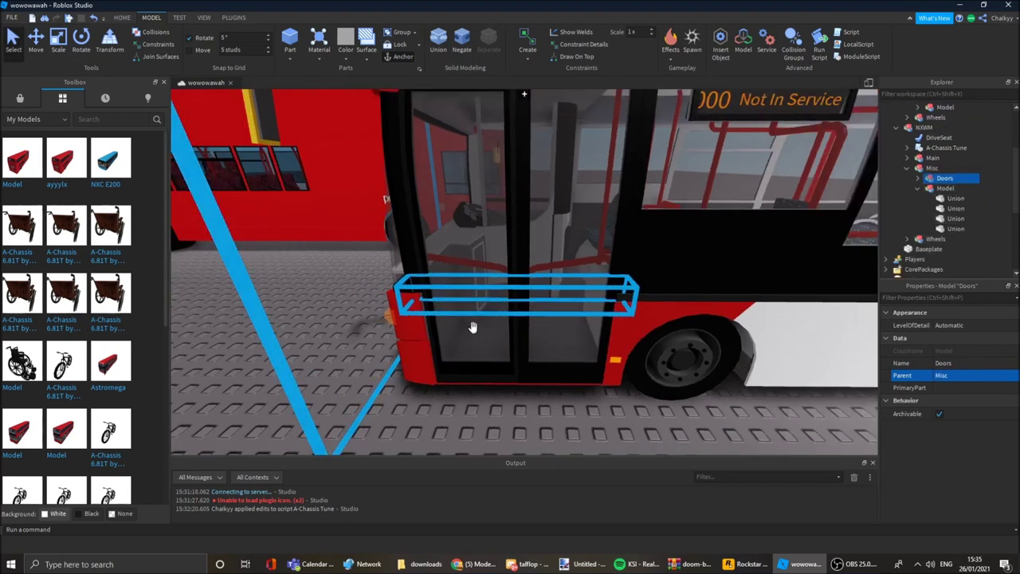
Step: Weld the frame and glass unions of the right door leaf together with a WeldConstraint
right_drag(480, 326, 483, 351)
alt+click(550, 310)
ctrl+alt+click(558, 323)
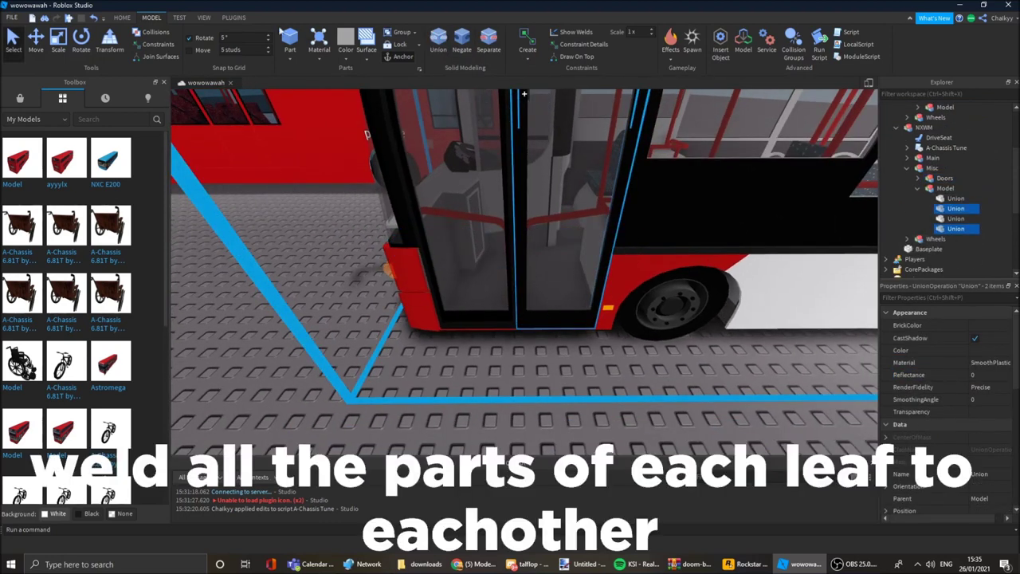
click(528, 58)
click(525, 153)
Step: Weld the frame and glass unions of the left door leaf together
right_drag(545, 239, 513, 170)
alt+click(500, 145)
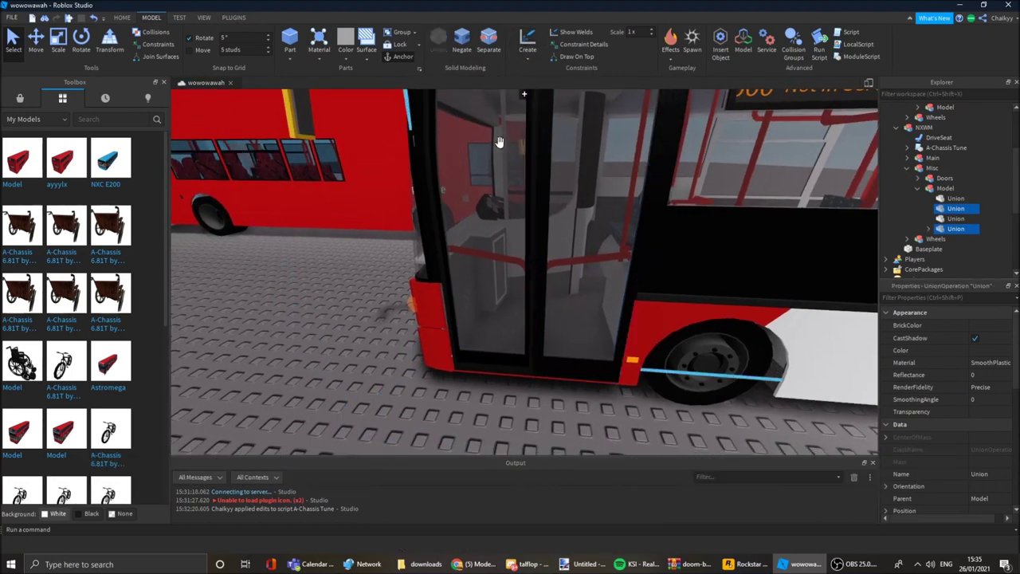
ctrl+alt+click(506, 369)
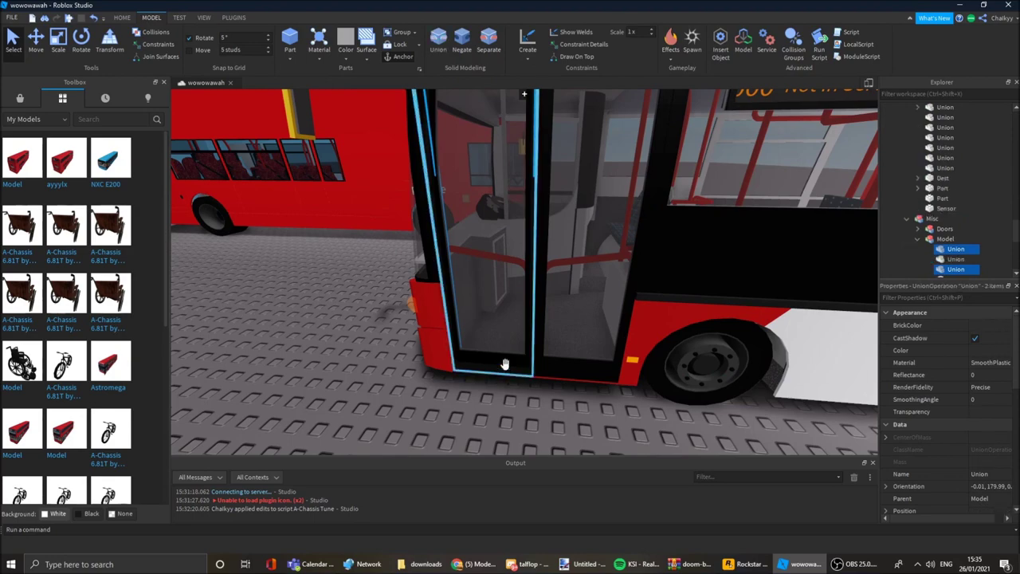
click(523, 40)
scroll(535, 320, down, 1)
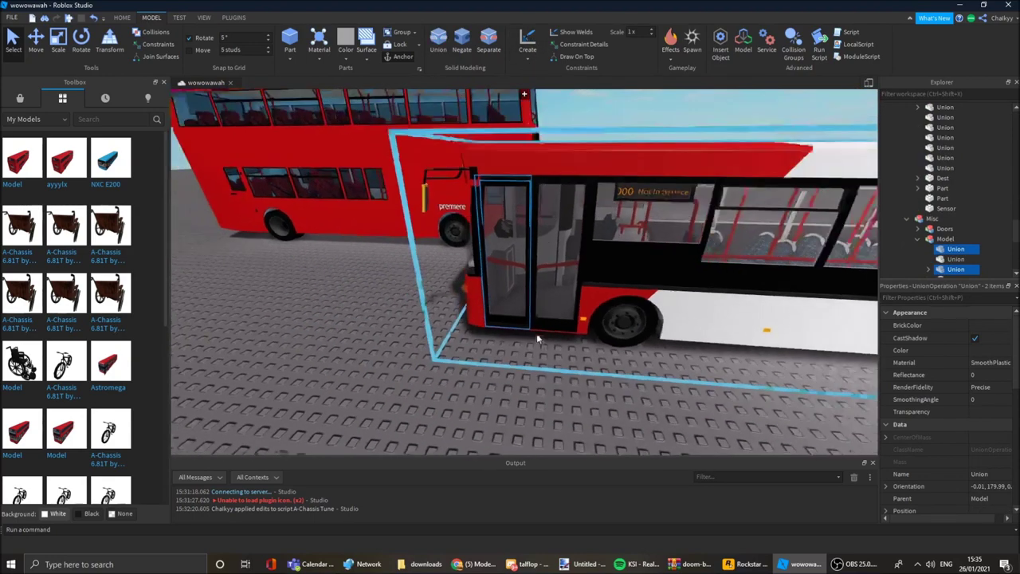
Step: Weld one union of each door leaf to its matching LeftAttachment or RightAttachment part
scroll(535, 320, down, 2)
click(542, 359)
scroll(514, 334, up, 3)
alt+click(475, 302)
scroll(925, 235, down, 2)
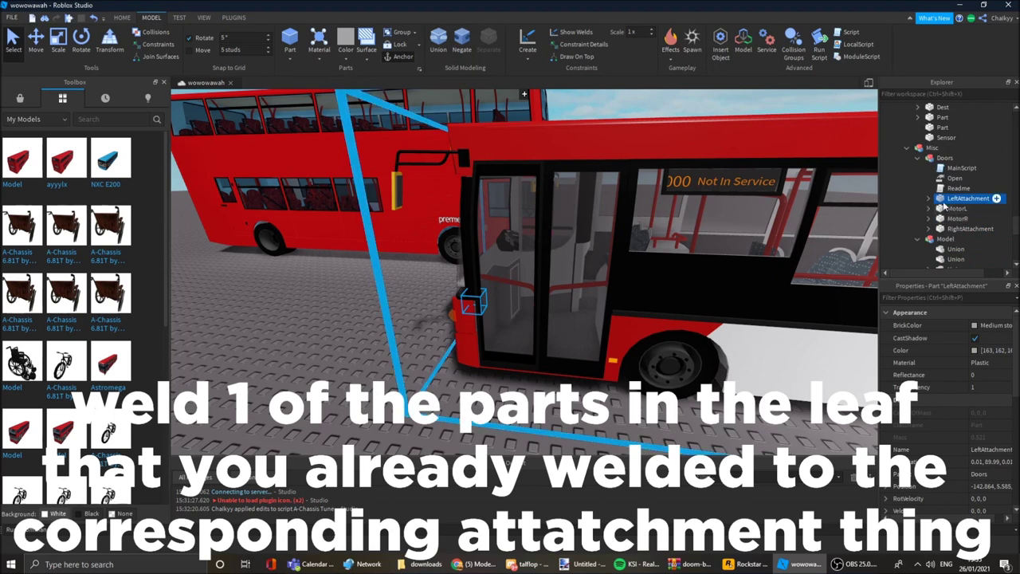
scroll(936, 235, down, 1)
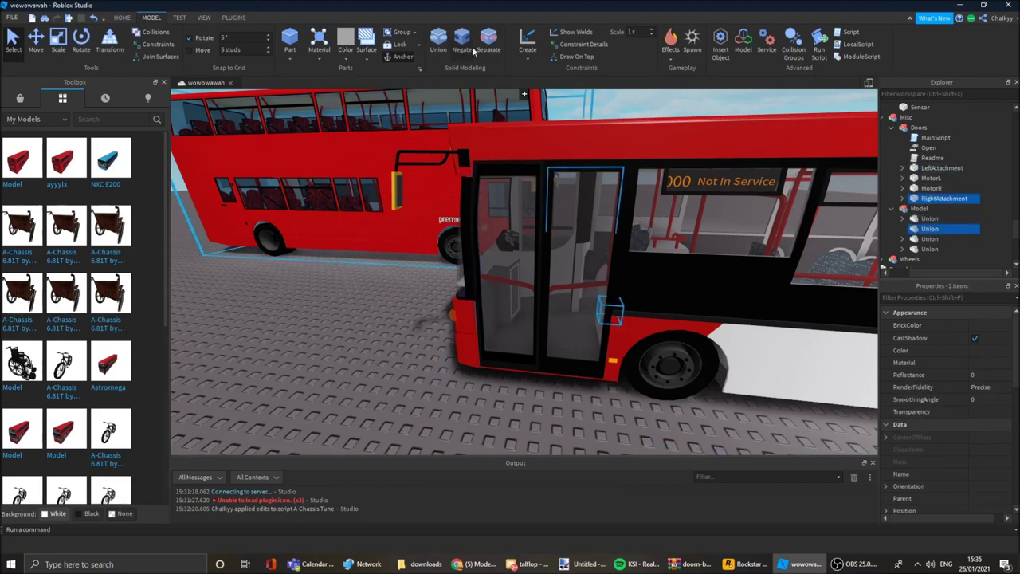
right_drag(518, 156, 529, 290)
scroll(531, 294, down, 3)
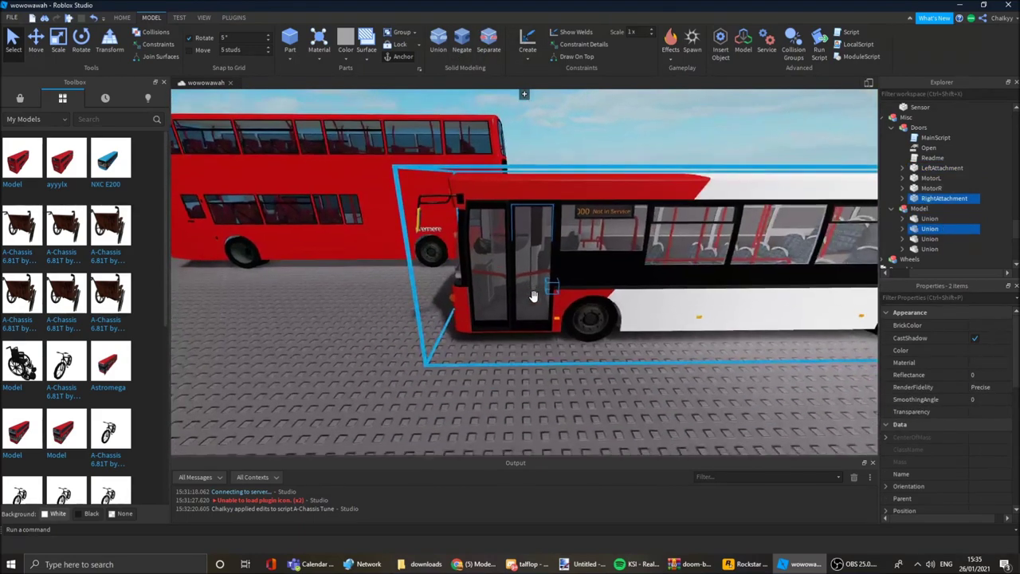
scroll(533, 296, up, 3)
Step: Weld MotorL to the NXWM bus's DriveSeat
click(928, 179)
scroll(920, 180, up, 20)
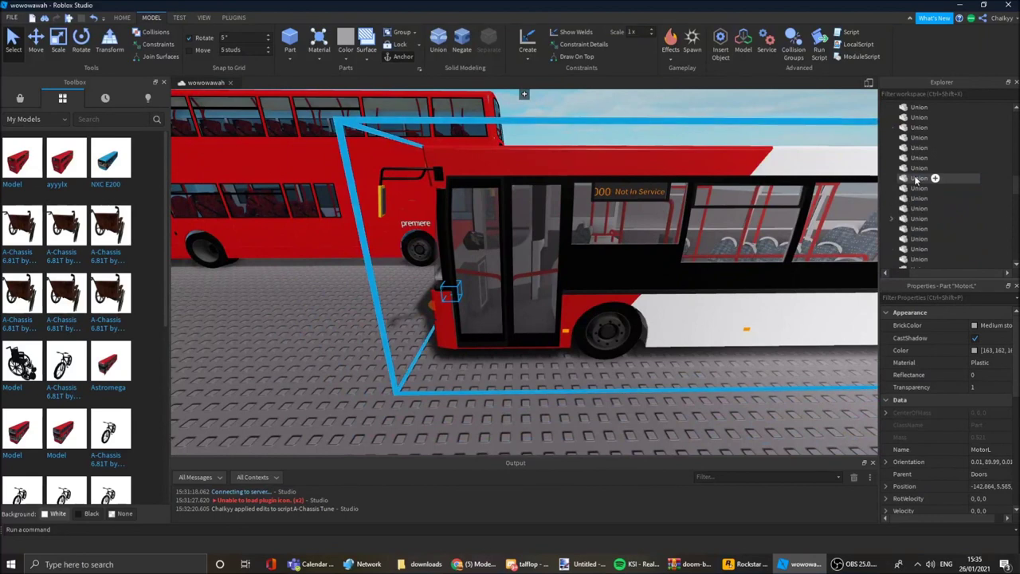
scroll(916, 180, up, 3)
drag(935, 273, 926, 272)
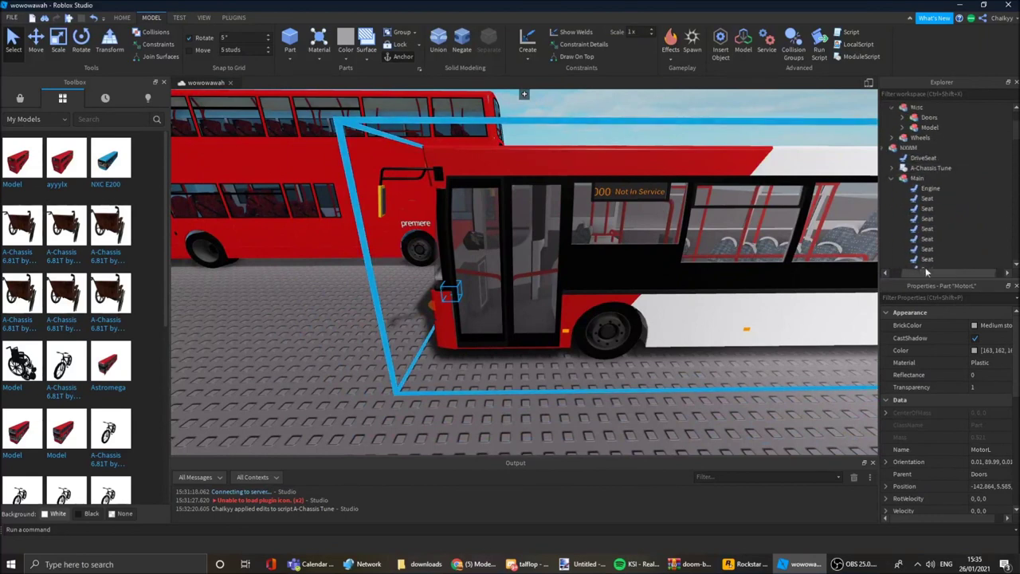
click(908, 177)
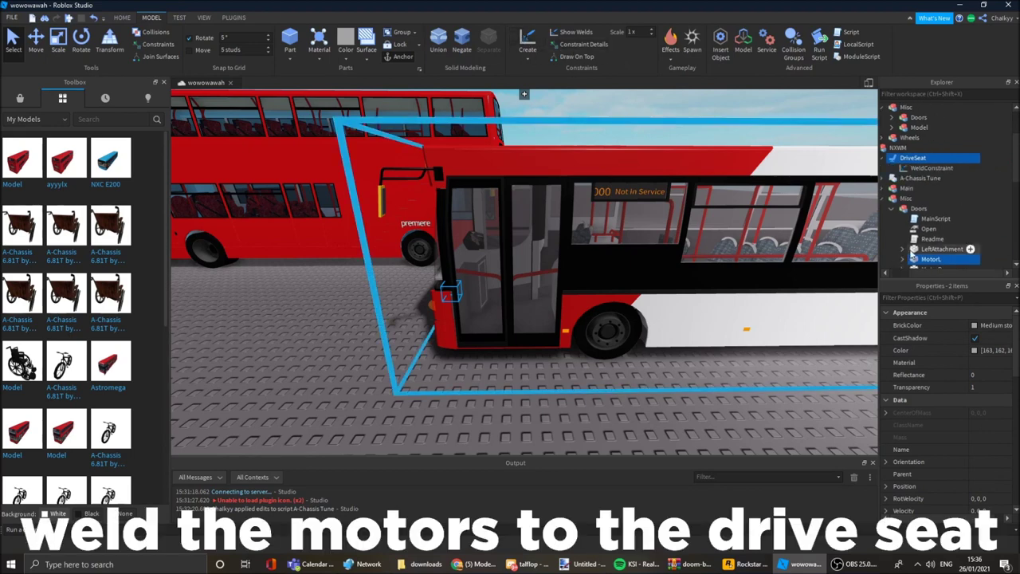
Step: Weld MotorR to the NXWM bus's DriveSeat and clear the selection
ctrl+click(898, 128)
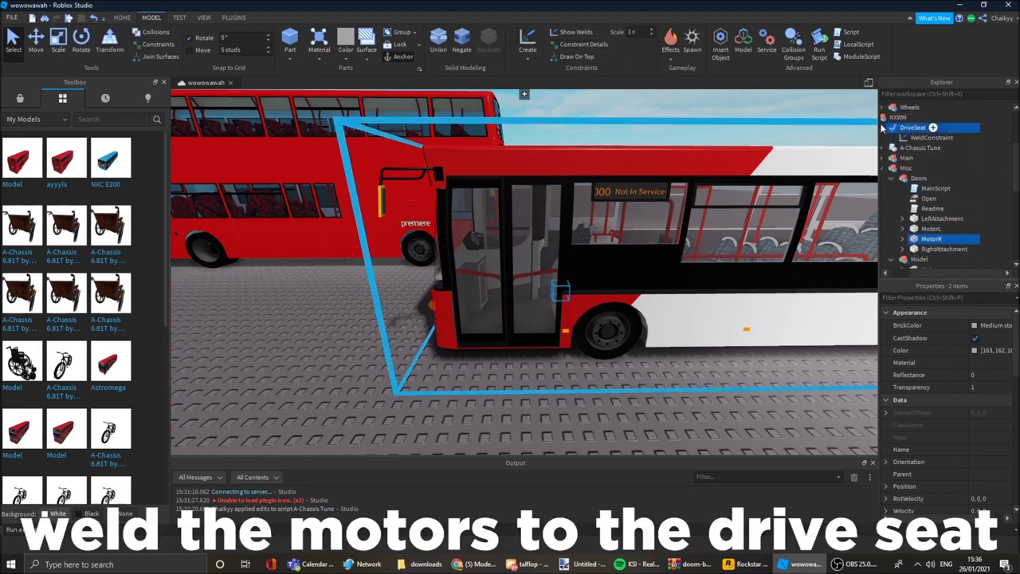
click(527, 37)
right_drag(658, 269, 662, 289)
click(684, 366)
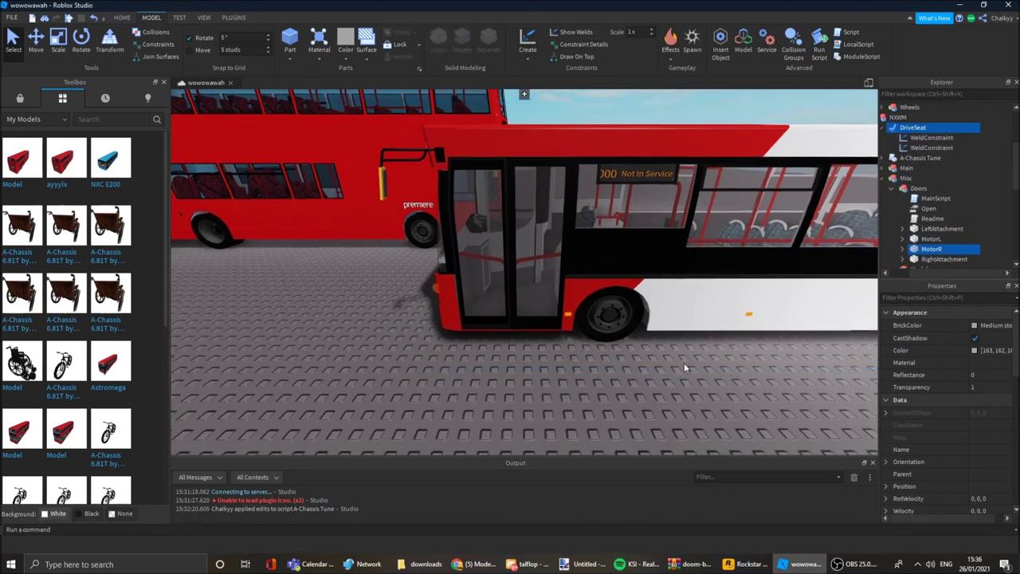
Step: Select the four unions that make up the NXWM bus's front doors and check that they are non-collidable
right_drag(684, 366, 683, 363)
scroll(683, 362, up, 4)
scroll(683, 363, down, 3)
alt+click(601, 244)
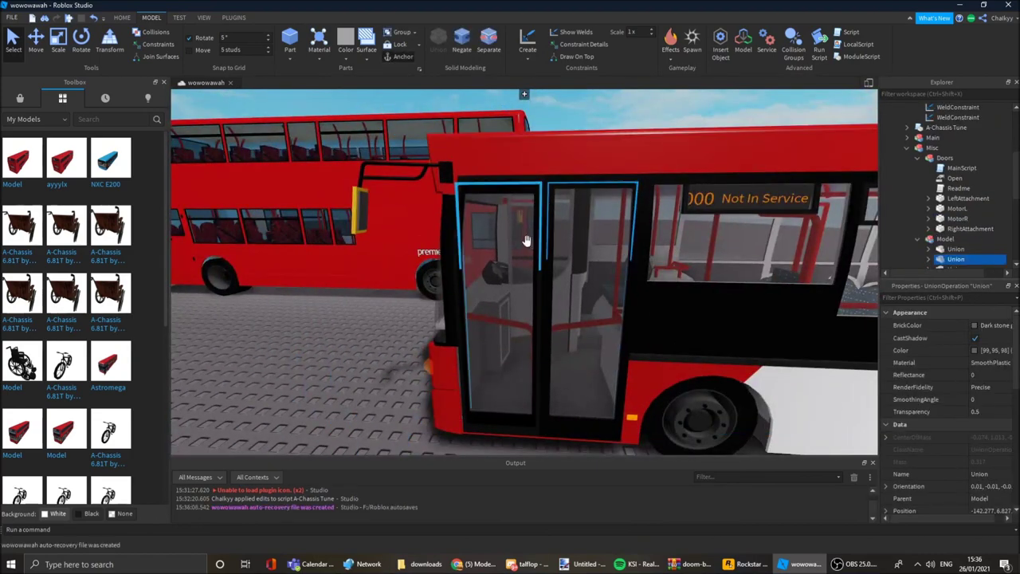
scroll(909, 253, down, 1)
ctrl+click(945, 220)
ctrl+click(946, 241)
ctrl+click(948, 249)
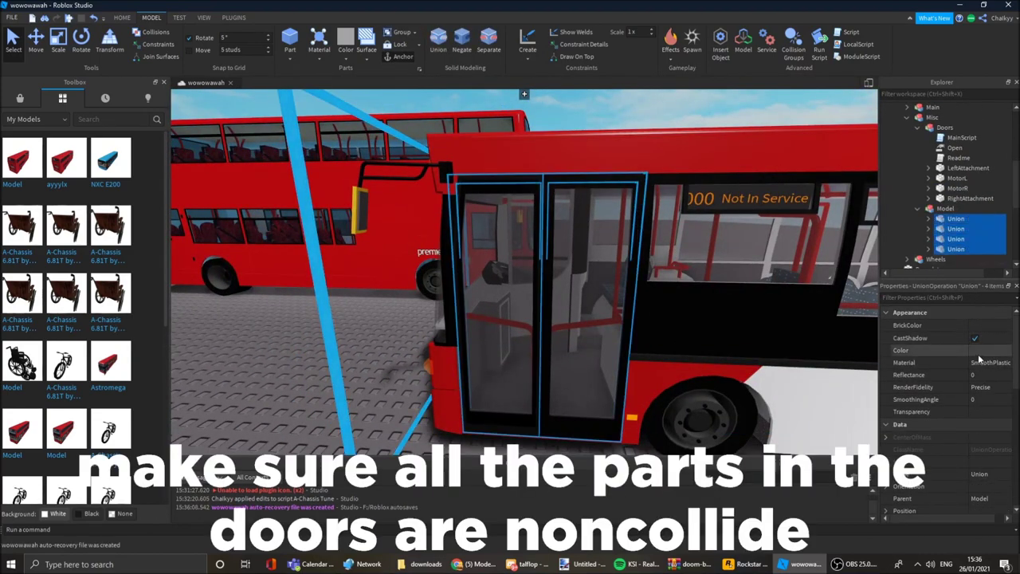
scroll(981, 374, down, 5)
right_drag(770, 338, 770, 351)
click(380, 279)
right_drag(393, 236, 395, 231)
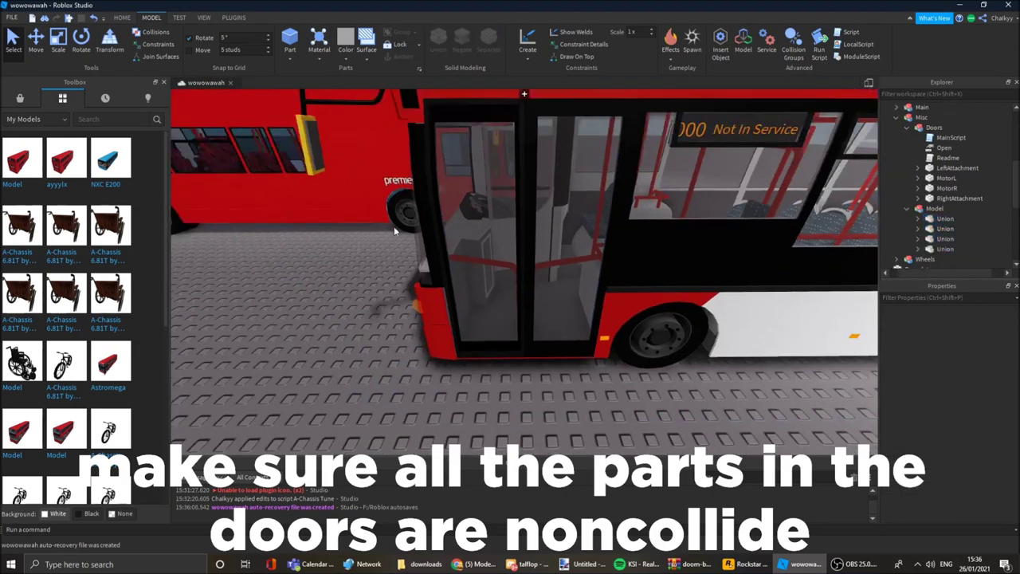
Step: Start a play test and walk the character to the NXWM bus's front doors
click(122, 18)
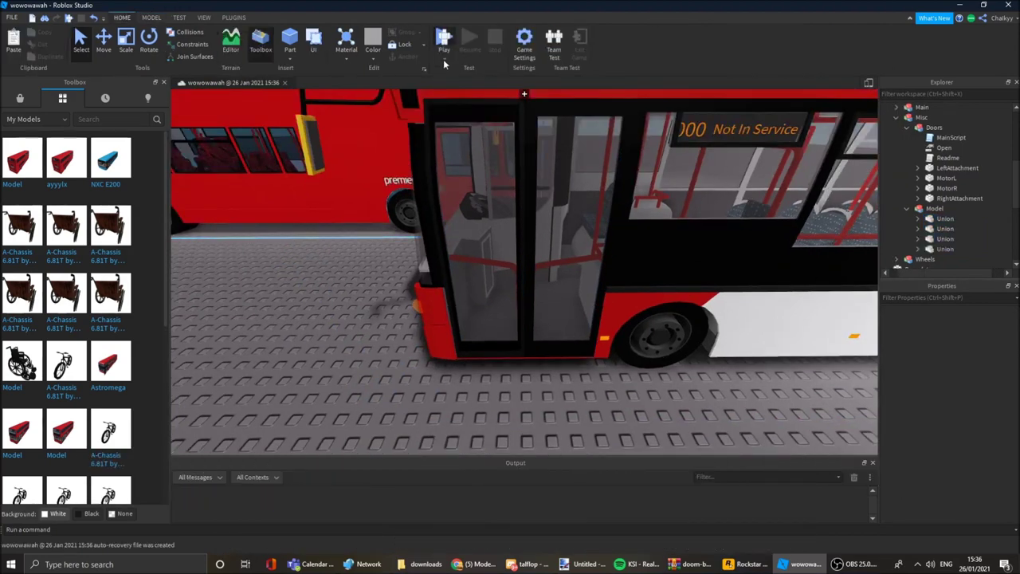
click(444, 49)
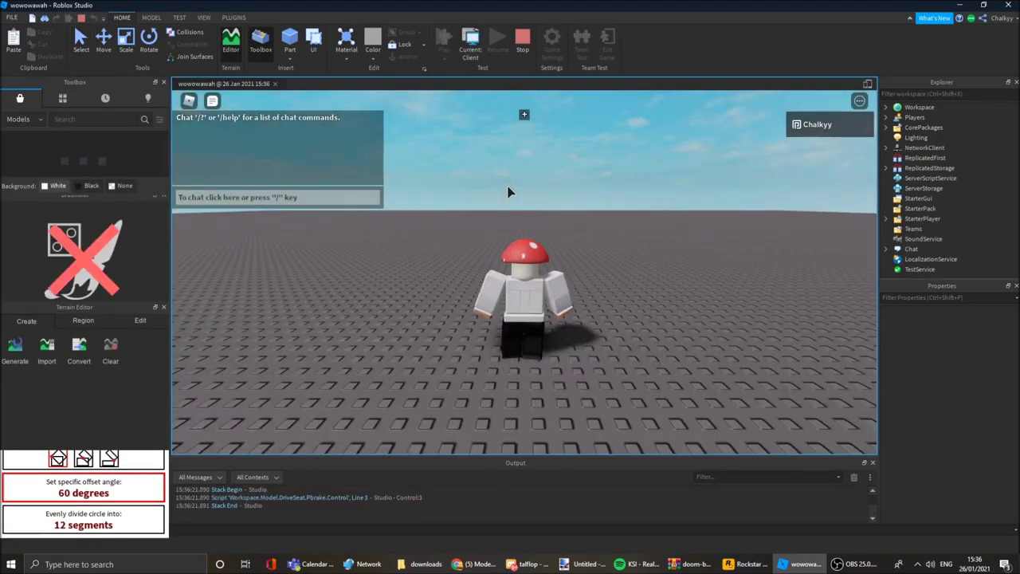
scroll(508, 192, down, 3)
right_drag(508, 193, 601, 280)
key(w)
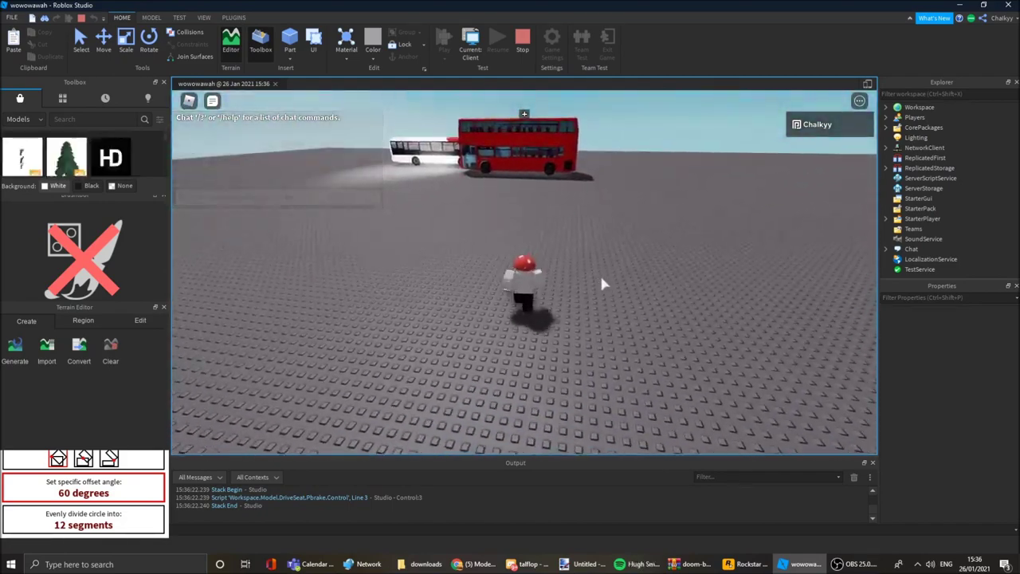
key(a)
right_drag(509, 213, 478, 238)
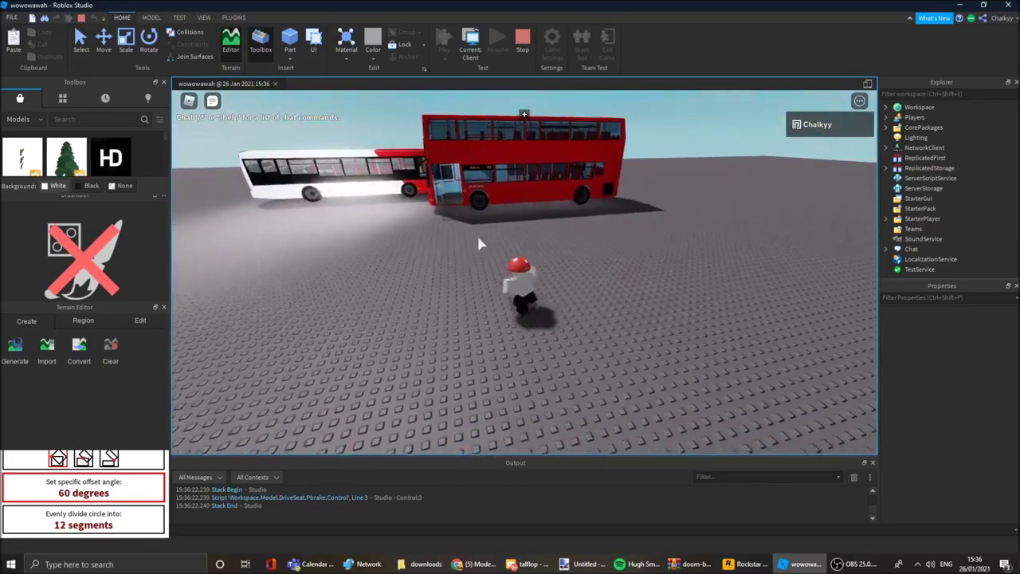
key(a)
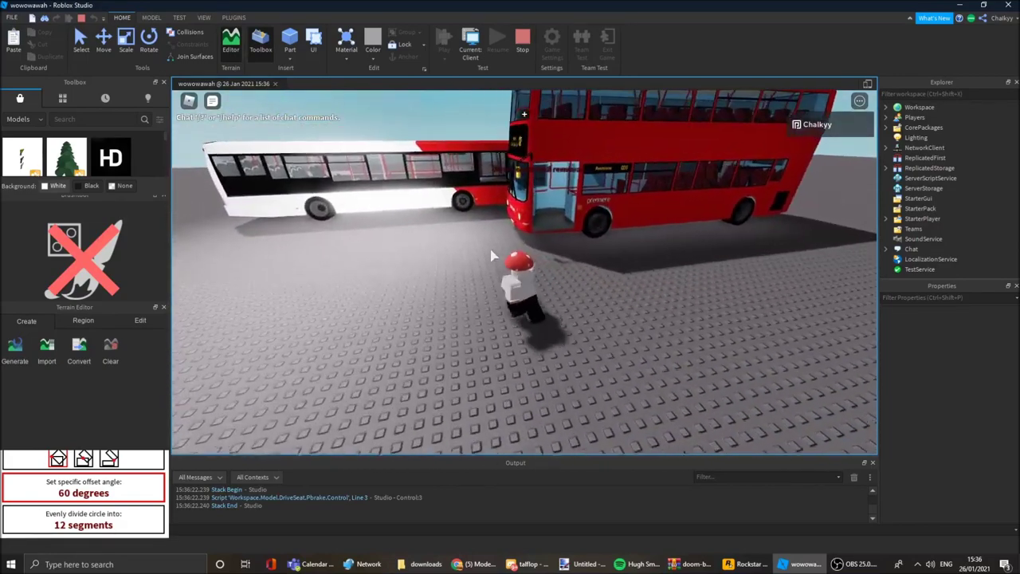
key(w)
scroll(578, 240, up, 3)
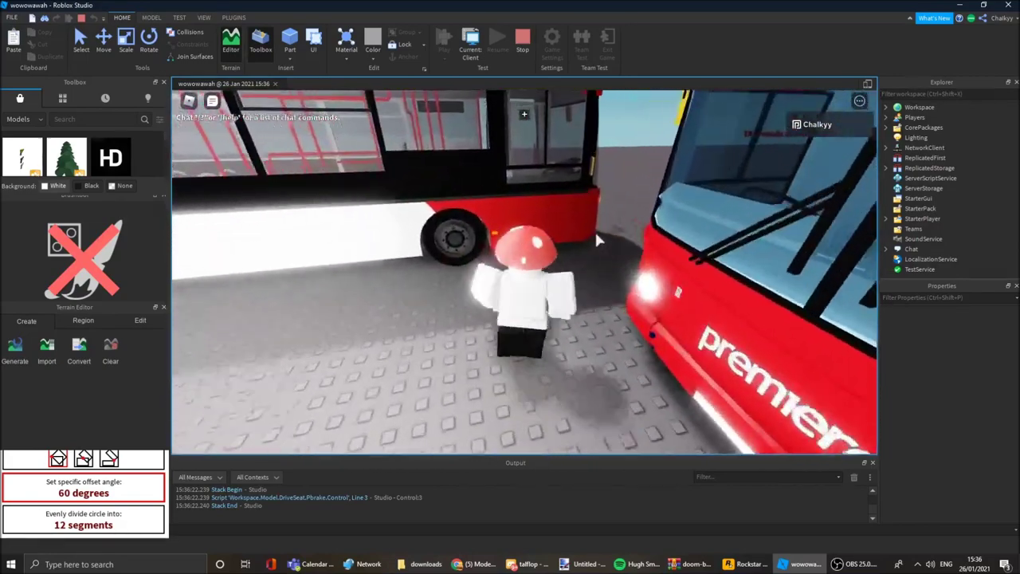
right_drag(598, 239, 598, 239)
key(w)
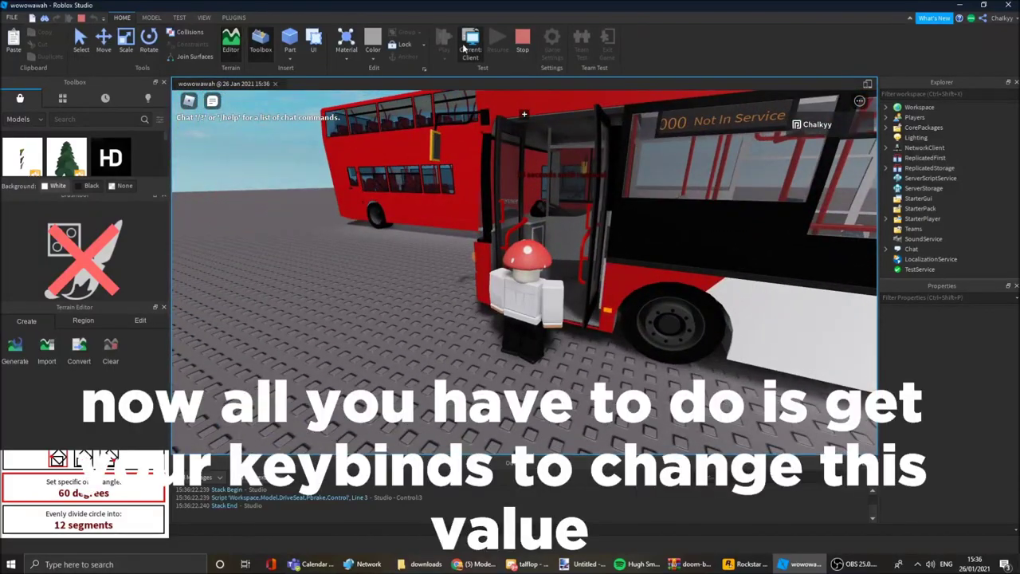
Step: Switch the play test to the server view and toggle the Value of Open in the NXWM Doors group
click(467, 47)
click(542, 258)
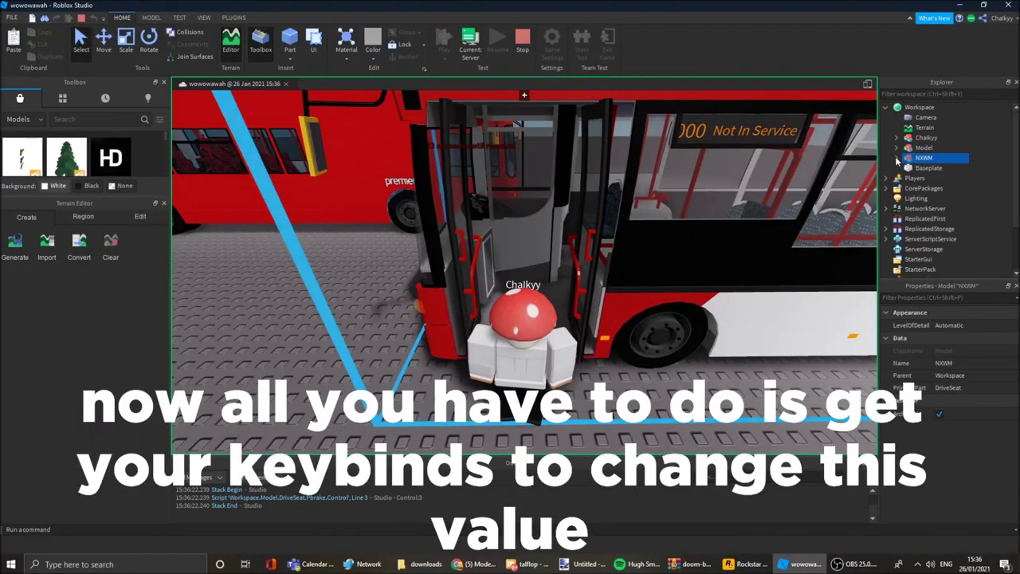
scroll(910, 177, down, 2)
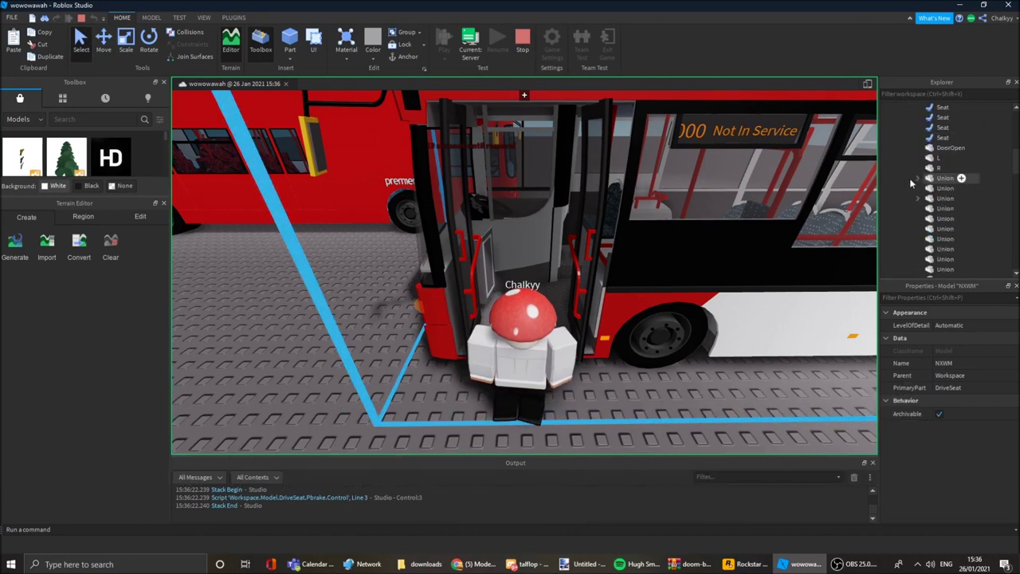
scroll(909, 195, down, 1)
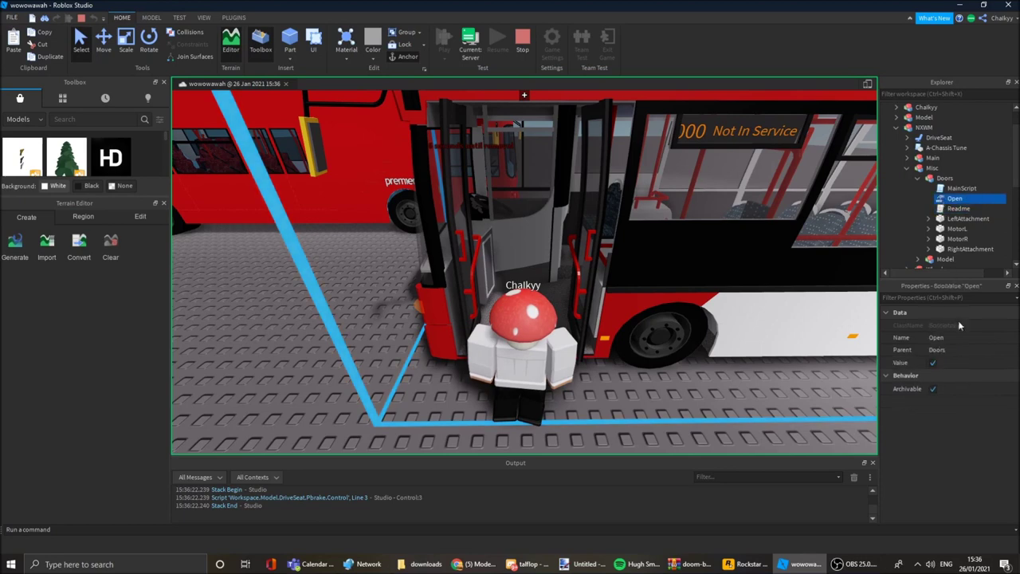
click(963, 365)
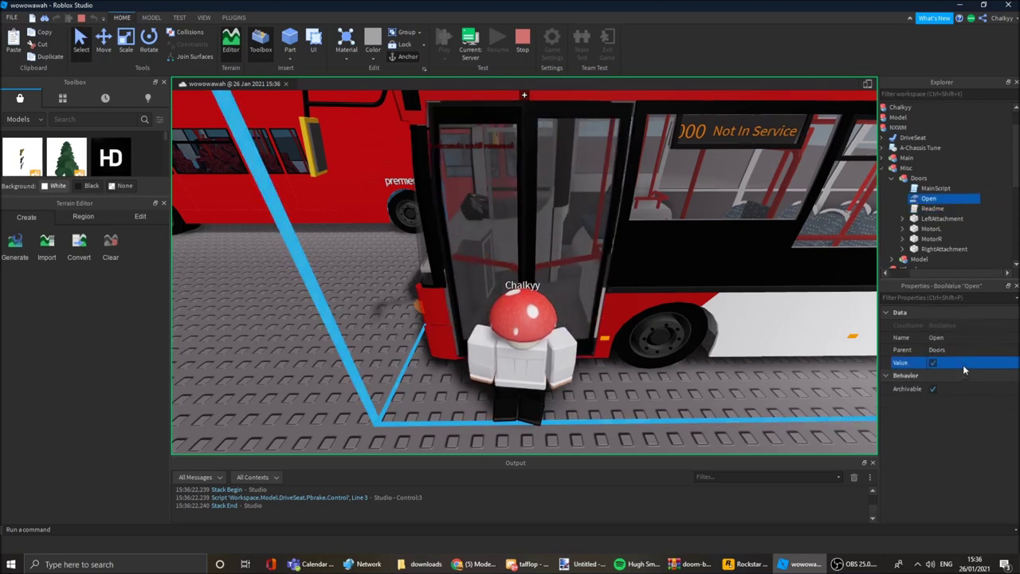
click(963, 367)
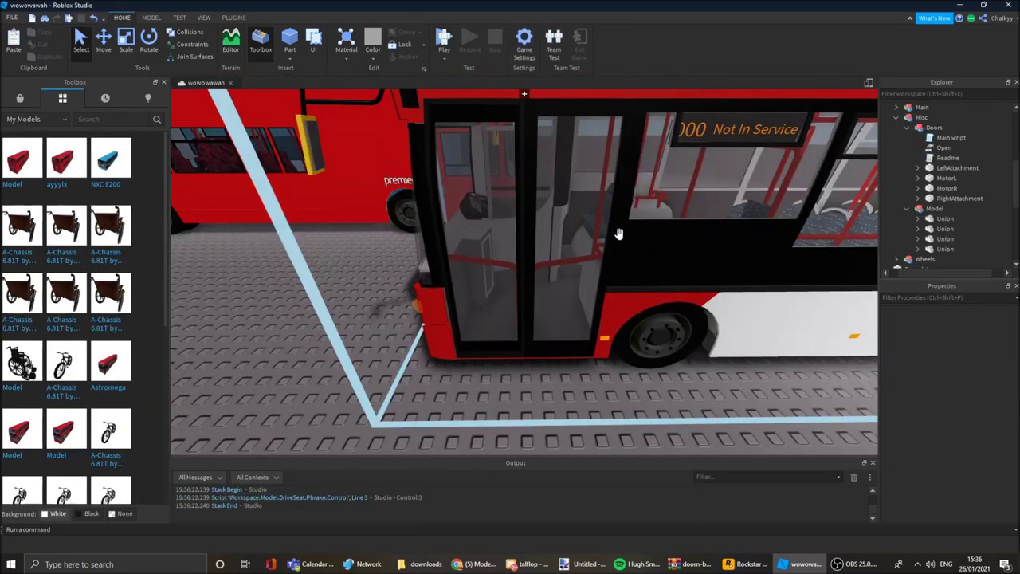
right_drag(619, 234, 642, 223)
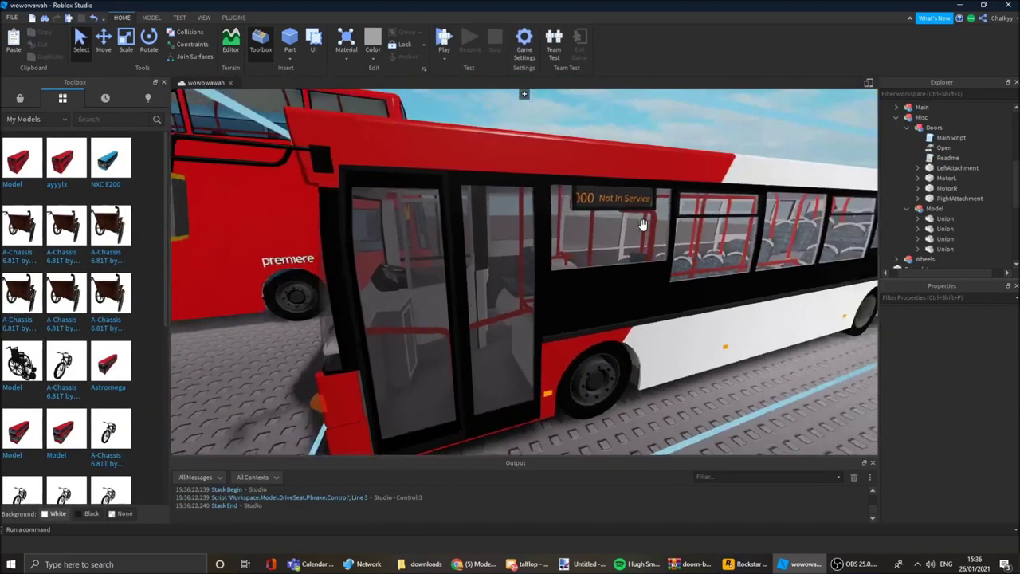
scroll(642, 271, down, 4)
click(672, 284)
scroll(672, 285, down, 3)
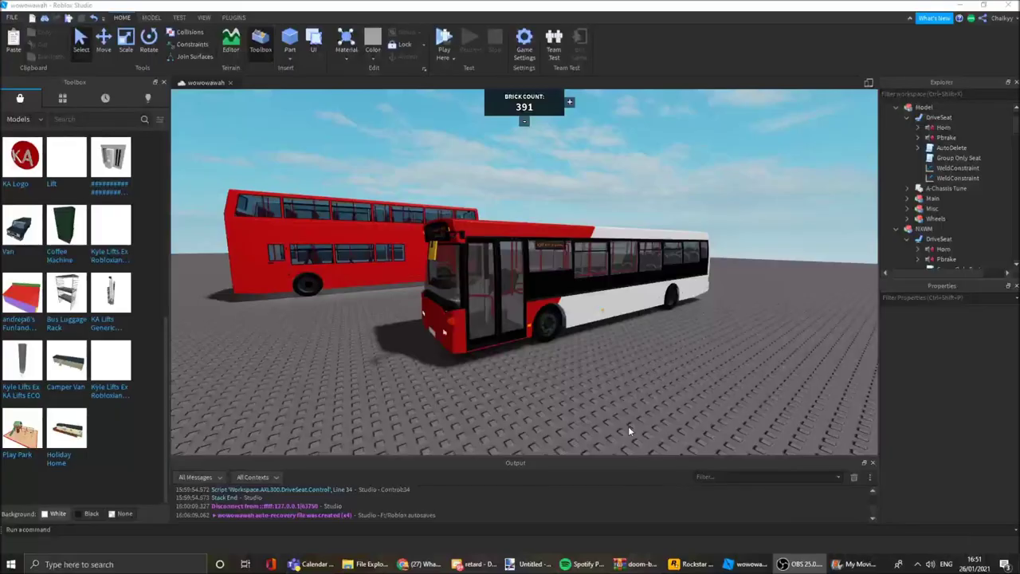
Step: Examine the double-decker's A-Chassis Tune layout and the contents of the hDoor group in its Main group
scroll(628, 426, up, 3)
click(615, 380)
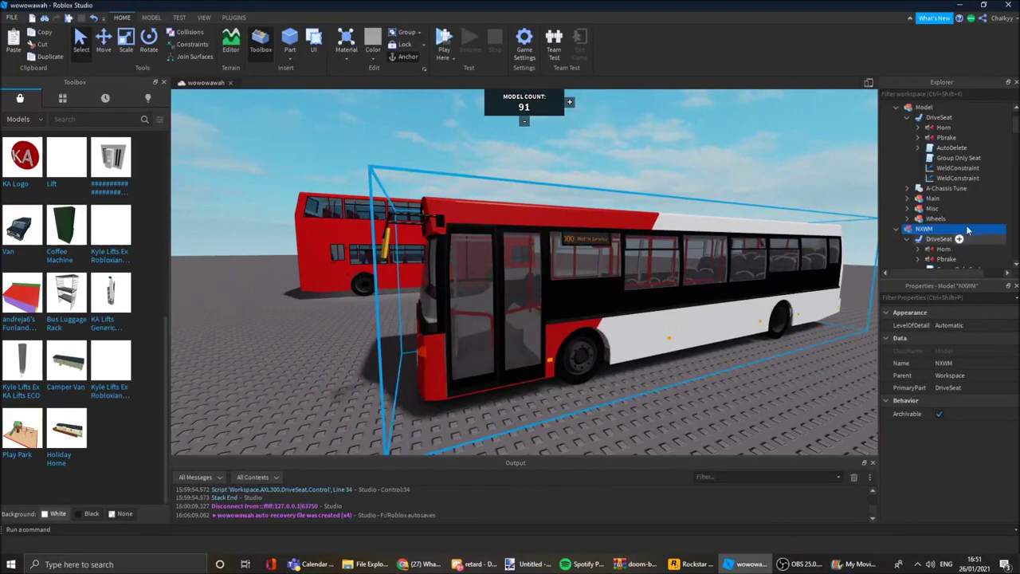
scroll(967, 231, down, 4)
right_drag(735, 255, 551, 212)
click(528, 209)
key(d)
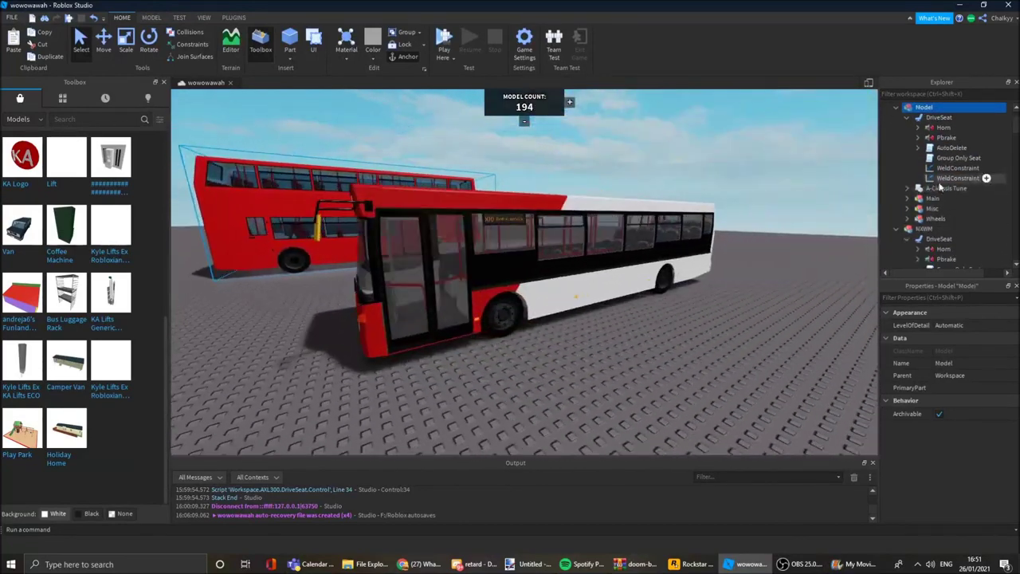
key(w)
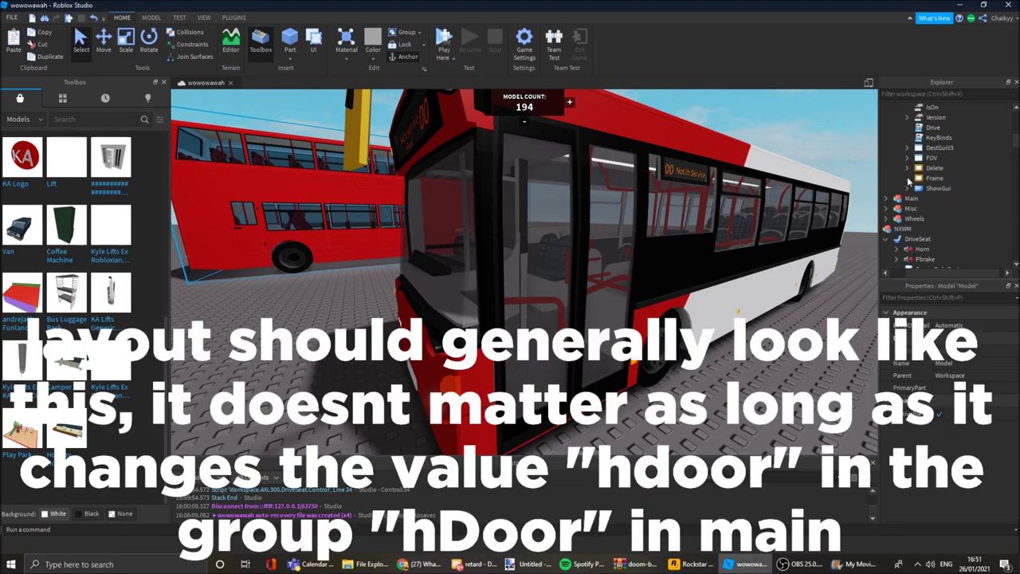
scroll(924, 226, down, 5)
scroll(905, 171, up, 3)
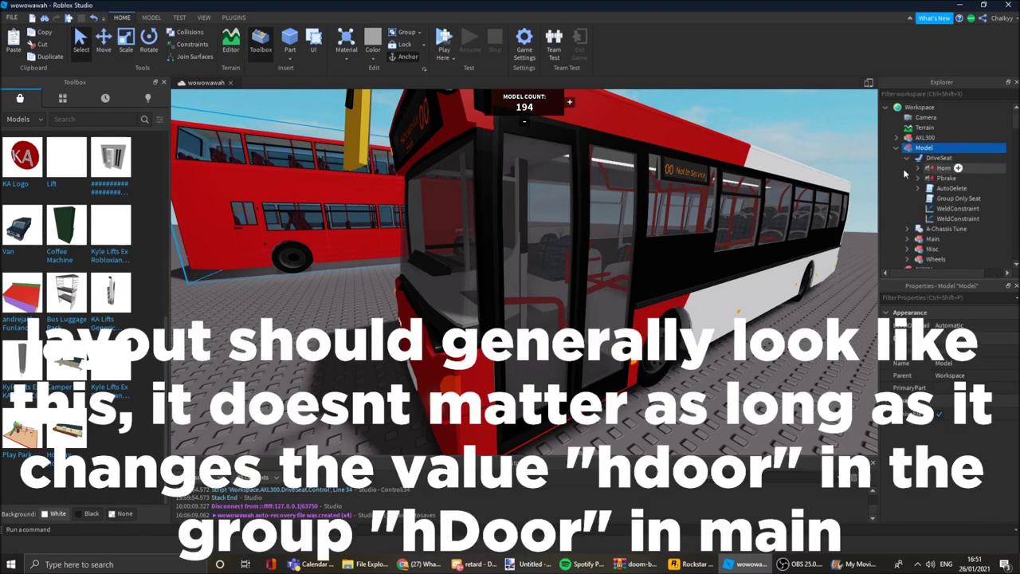
scroll(917, 199, down, 1)
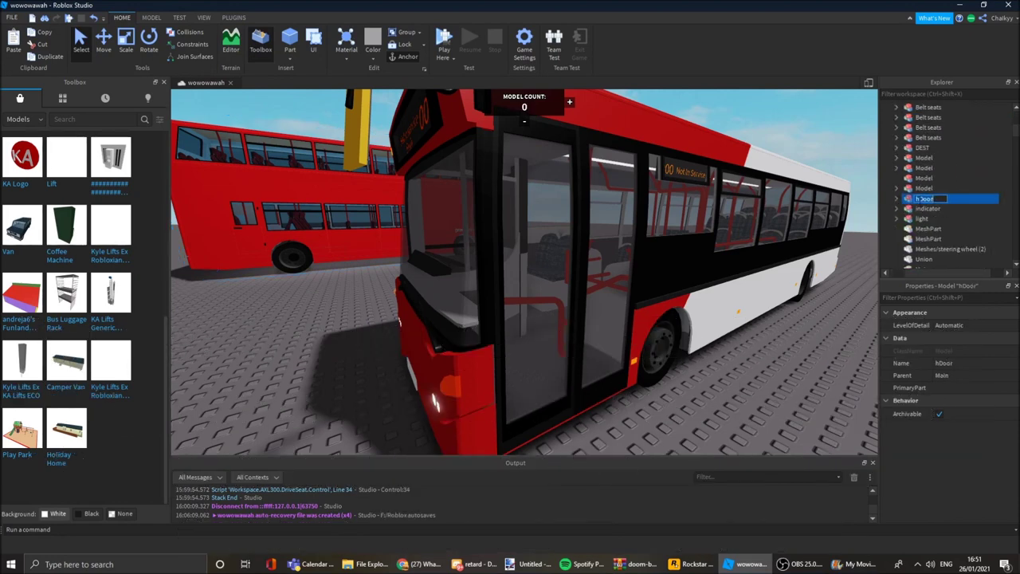
click(925, 218)
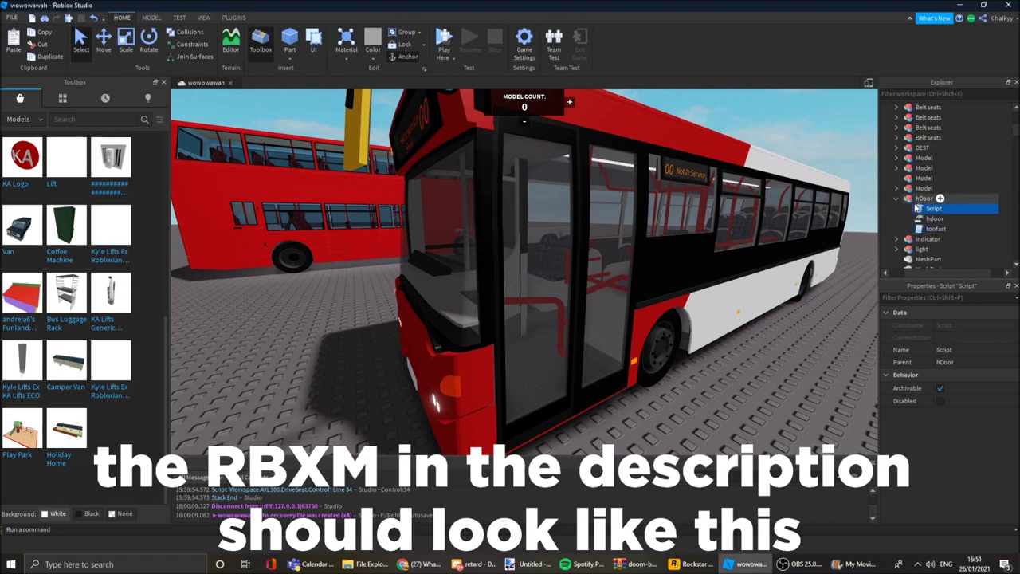
Step: Paste the hDoor group into the NXWM bus's Main group
click(788, 228)
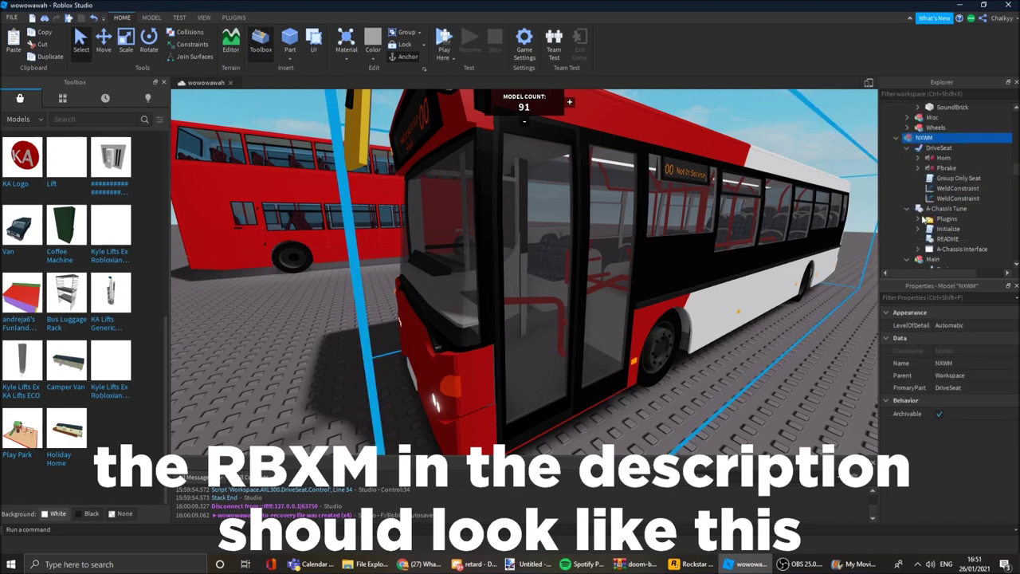
click(932, 168)
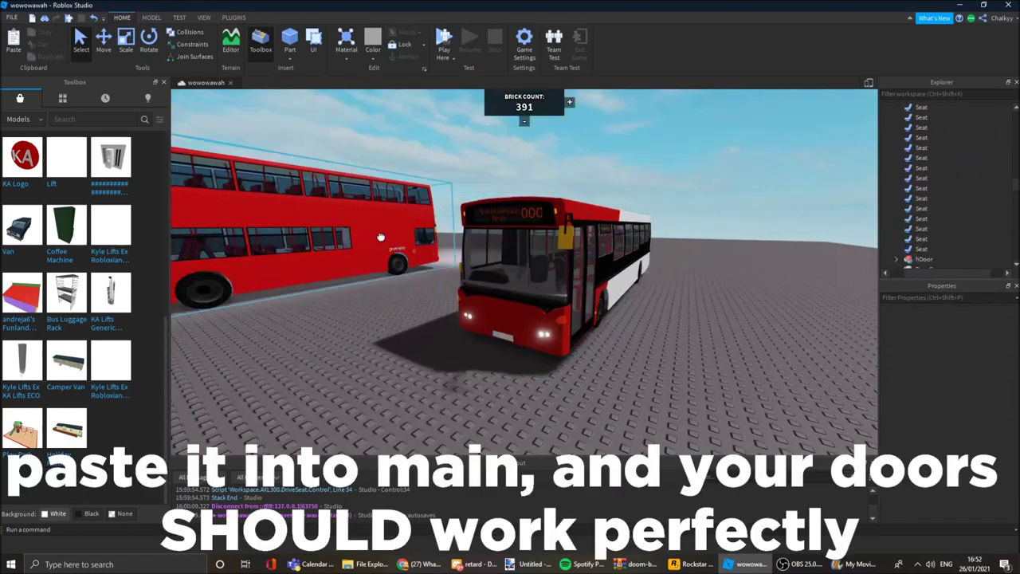
Step: Copy the Motoranch part from the double-decker's Main group and paste it into the NXWM bus's Main group
click(380, 237)
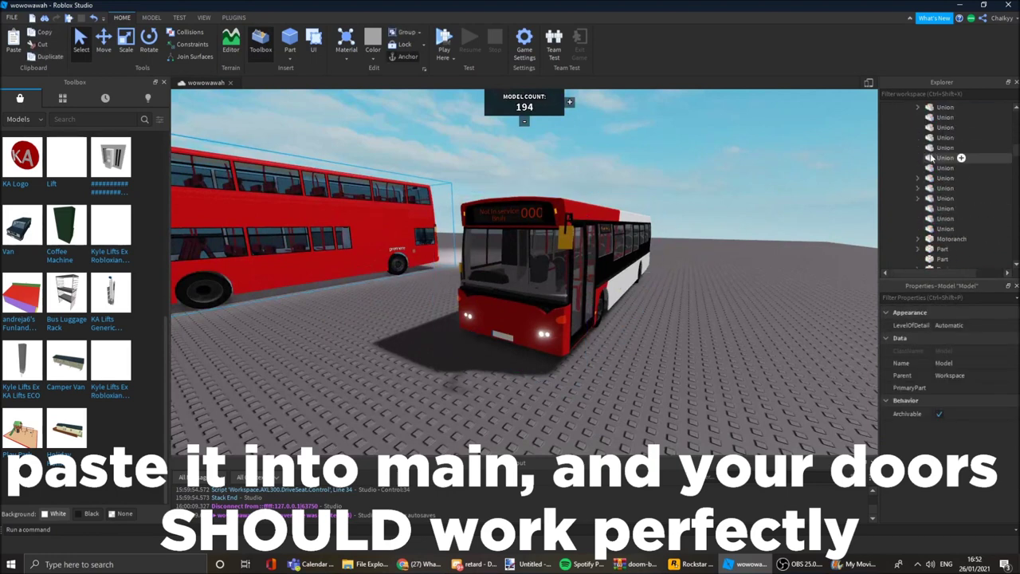
scroll(937, 160, up, 1)
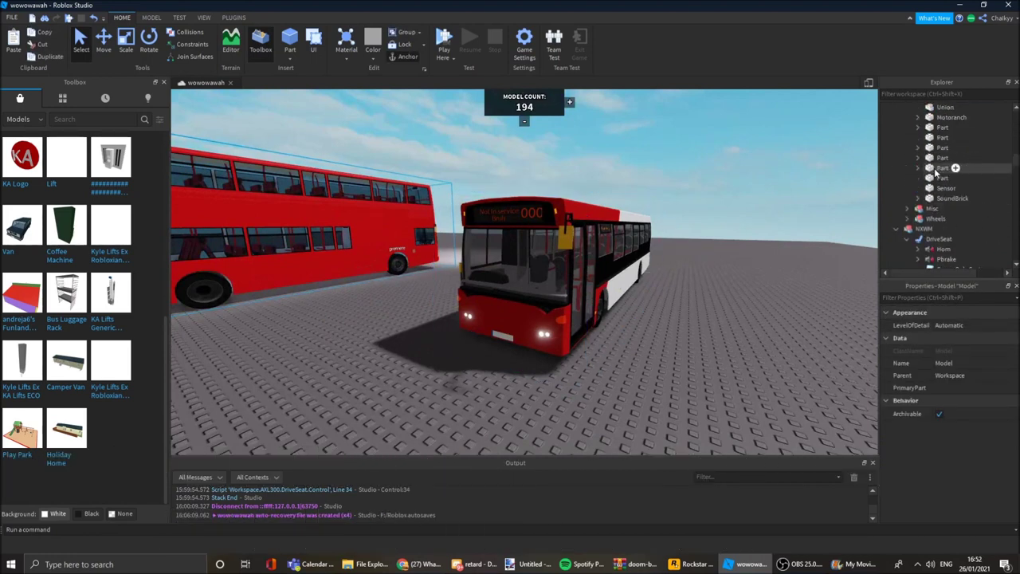
key(w)
key(d)
click(512, 229)
key(a)
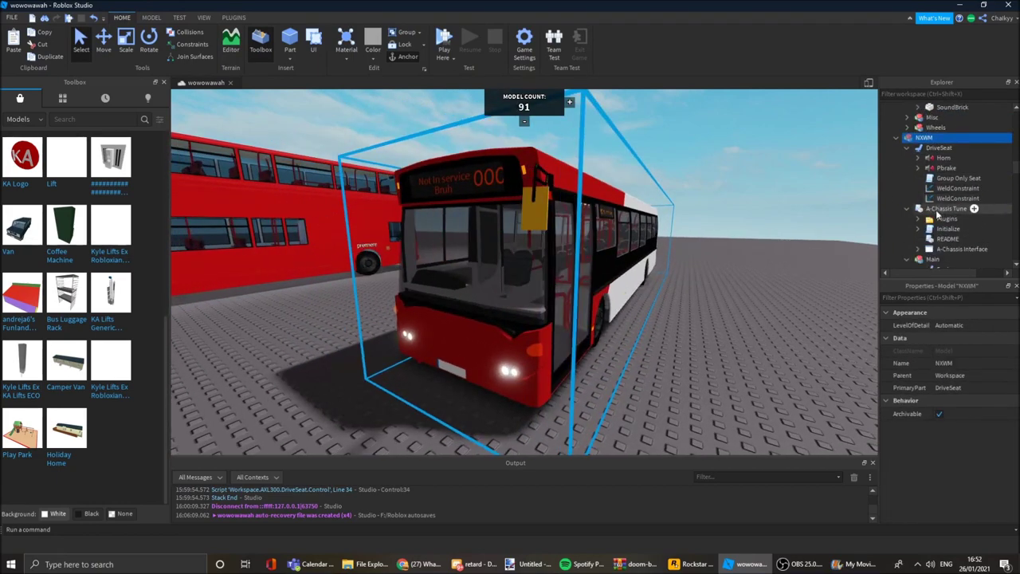
click(930, 220)
right_click(930, 229)
click(921, 263)
Step: Move the pasted Motoranch part down into the NXWM bus's body, adjust its position along the bus and clear the selection
right_drag(573, 245, 573, 244)
key(w)
key(s)
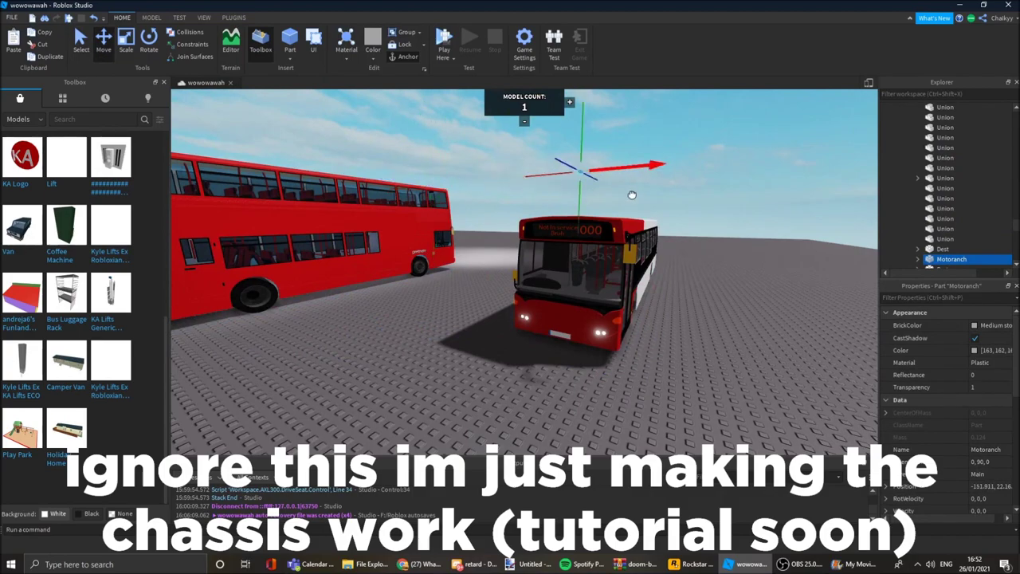
scroll(575, 209, up, 5)
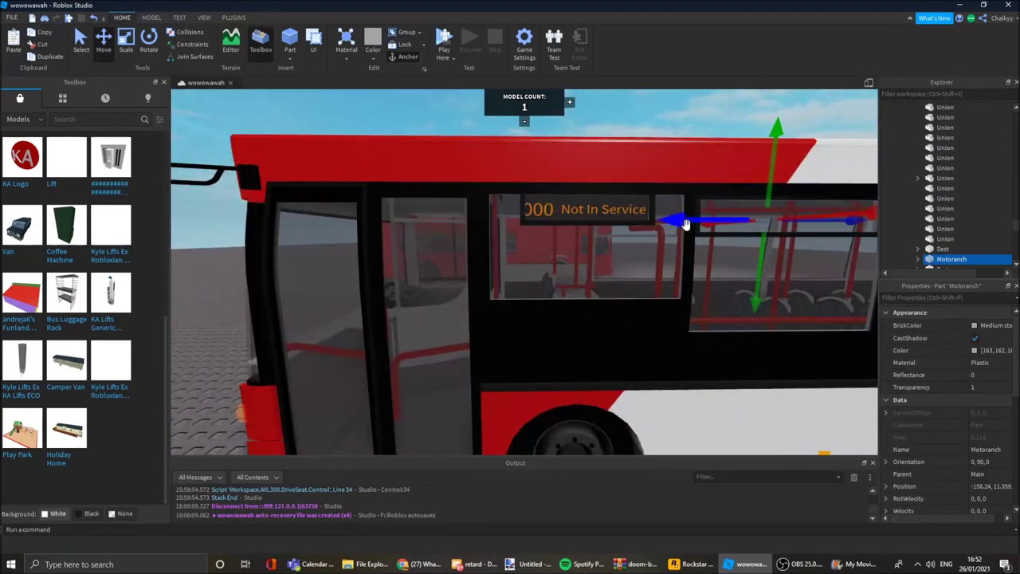
right_drag(537, 231, 528, 224)
drag(529, 224, 566, 235)
right_drag(567, 234, 606, 248)
click(606, 248)
scroll(638, 203, up, 3)
scroll(637, 203, down, 4)
right_drag(637, 202, 621, 247)
click(345, 320)
Step: Start a play test beside the NXWM bus and walk the character aboard into the driver's seat
scroll(345, 319, up, 2)
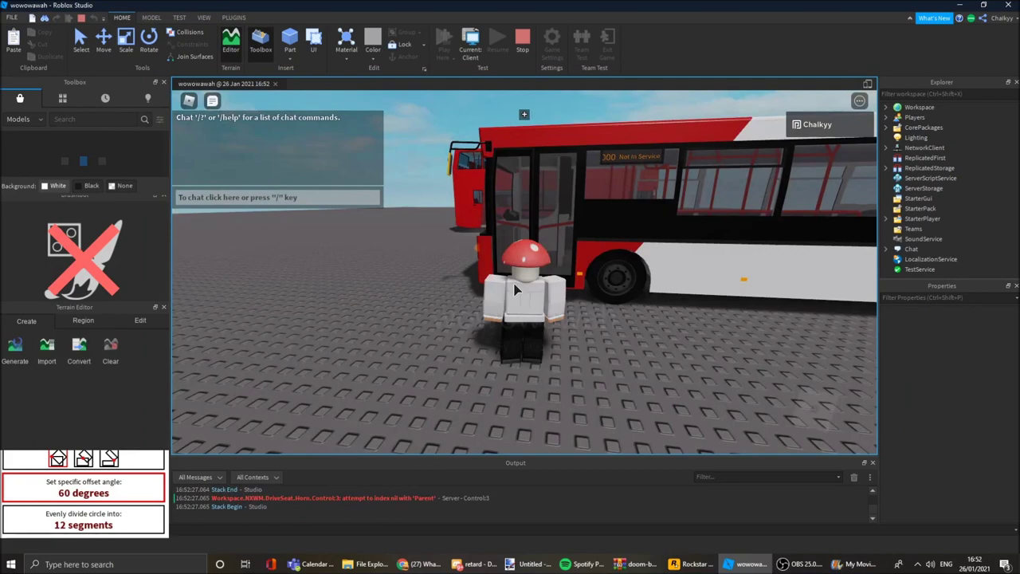
key(w)
mouse_move(565, 292)
right_down()
mouse_move(580, 308)
mouse_move(572, 303)
right_up()
key(w)
Step: Test the NXWM bus's front doors by opening and closing them repeatedly with the Doors keybind and the door indicator
key(z)
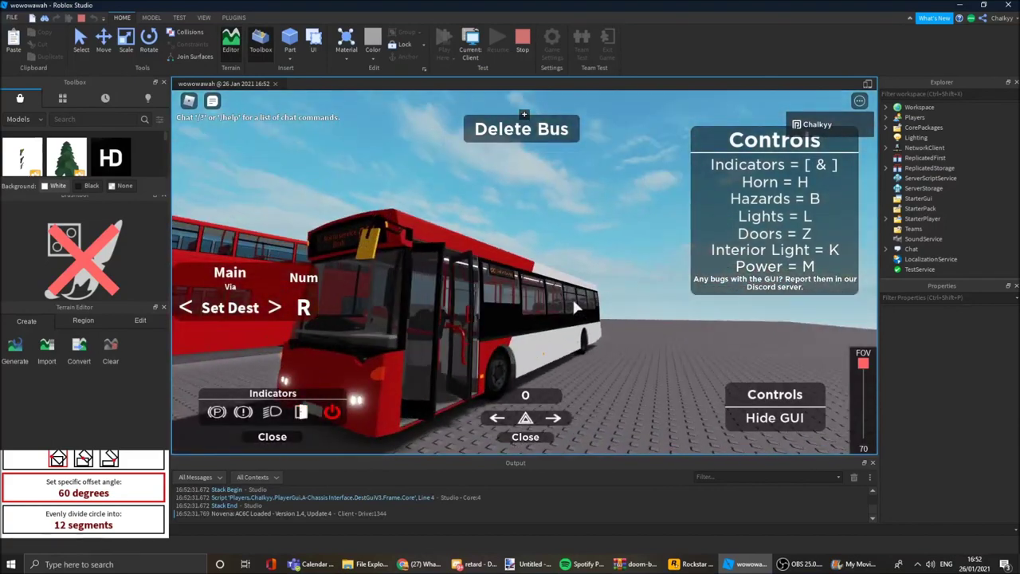
right_drag(463, 322, 463, 325)
right_drag(536, 341, 536, 343)
key(z)
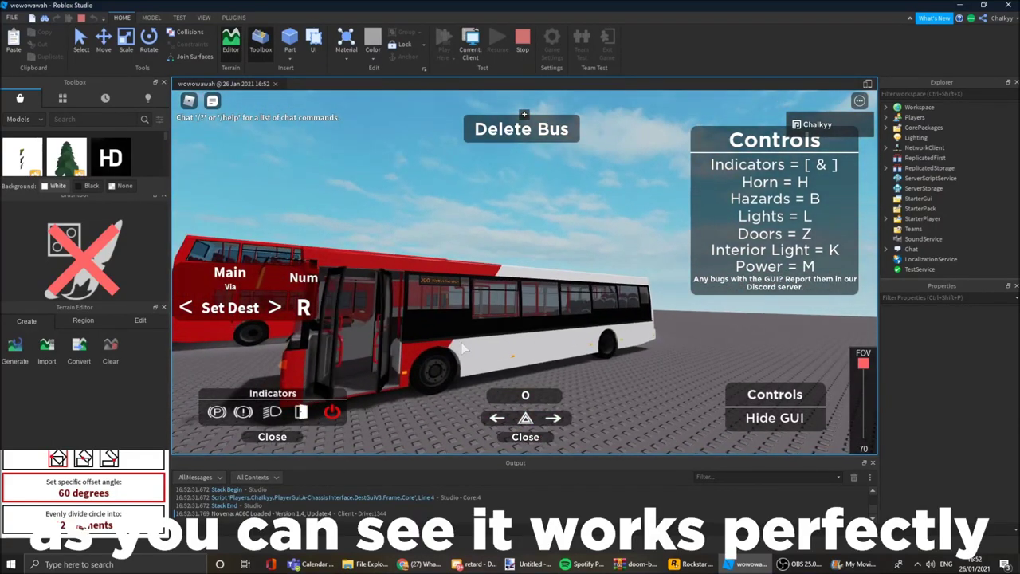
right_drag(542, 223, 544, 224)
key(z)
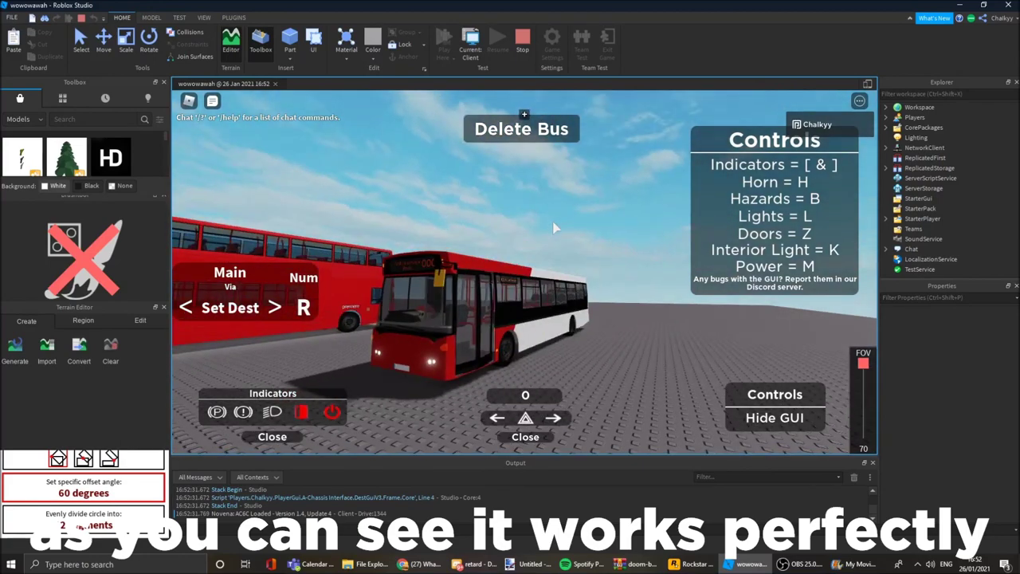
key(z)
click(299, 412)
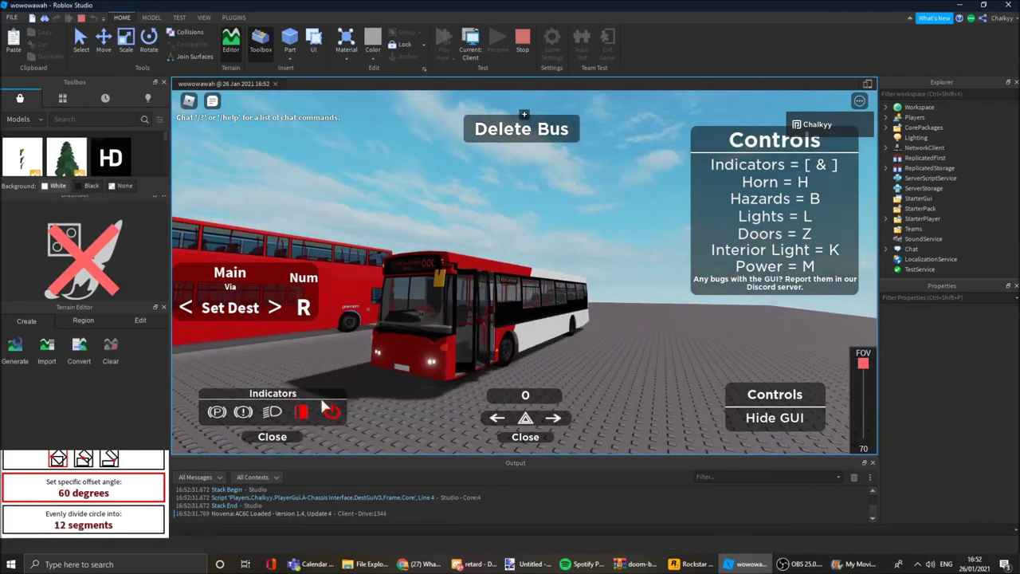
right_drag(478, 239, 479, 238)
key(z)
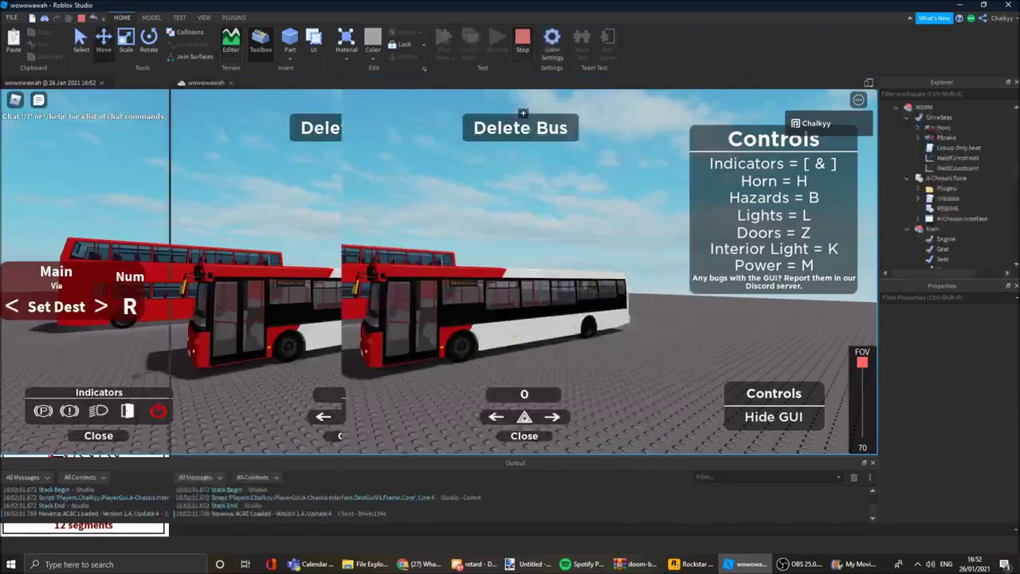